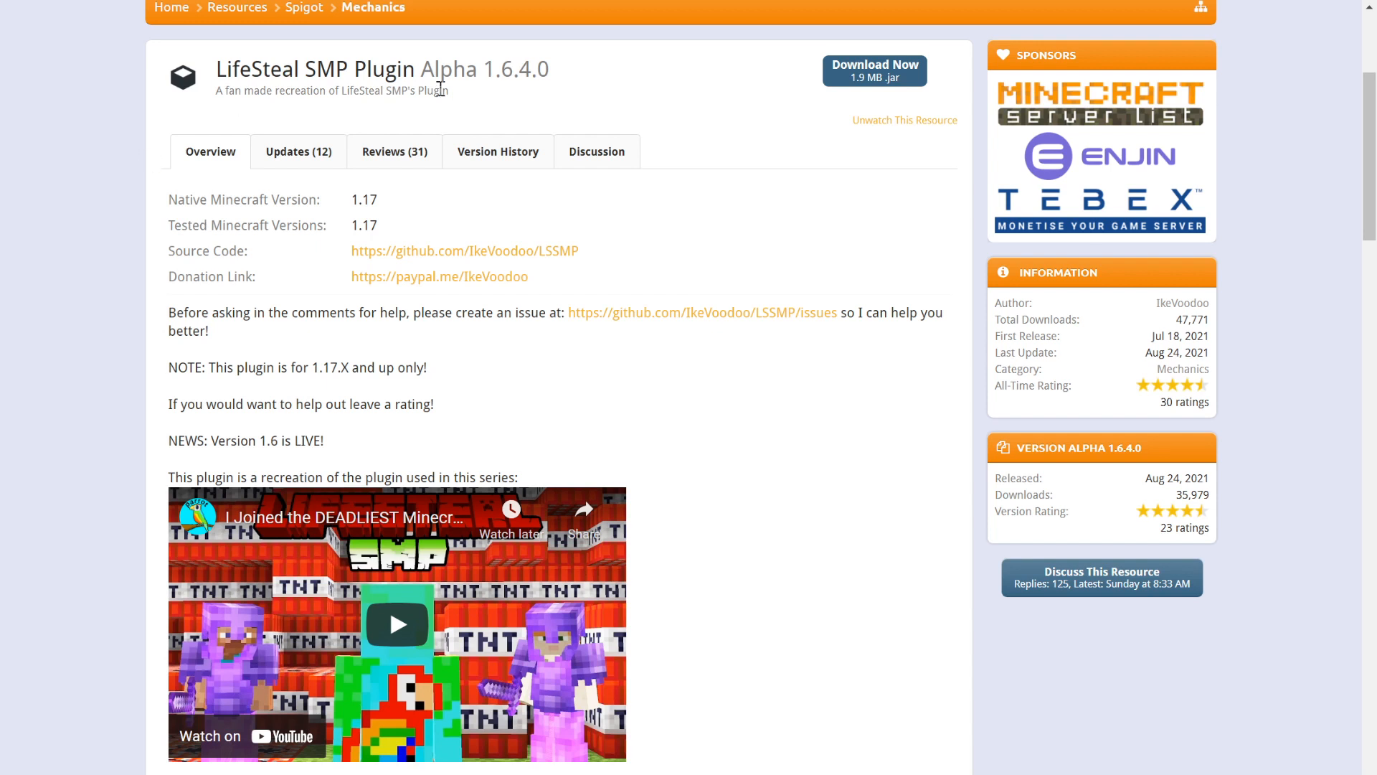
# Download the LifeSteal SMP Plugin jar from its Spigot page, and activate the dakatz2 server on Minehut
pyautogui.click(878, 84)
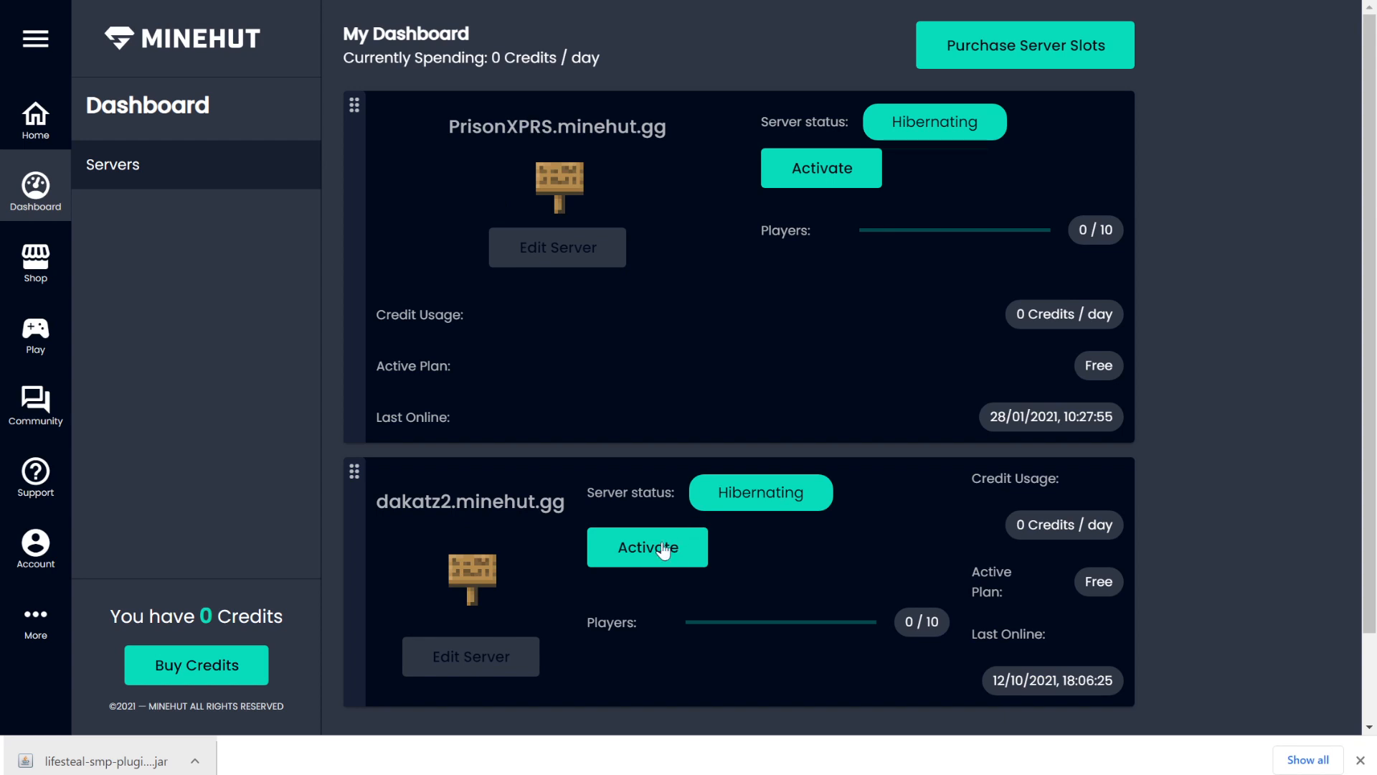
pyautogui.click(638, 564)
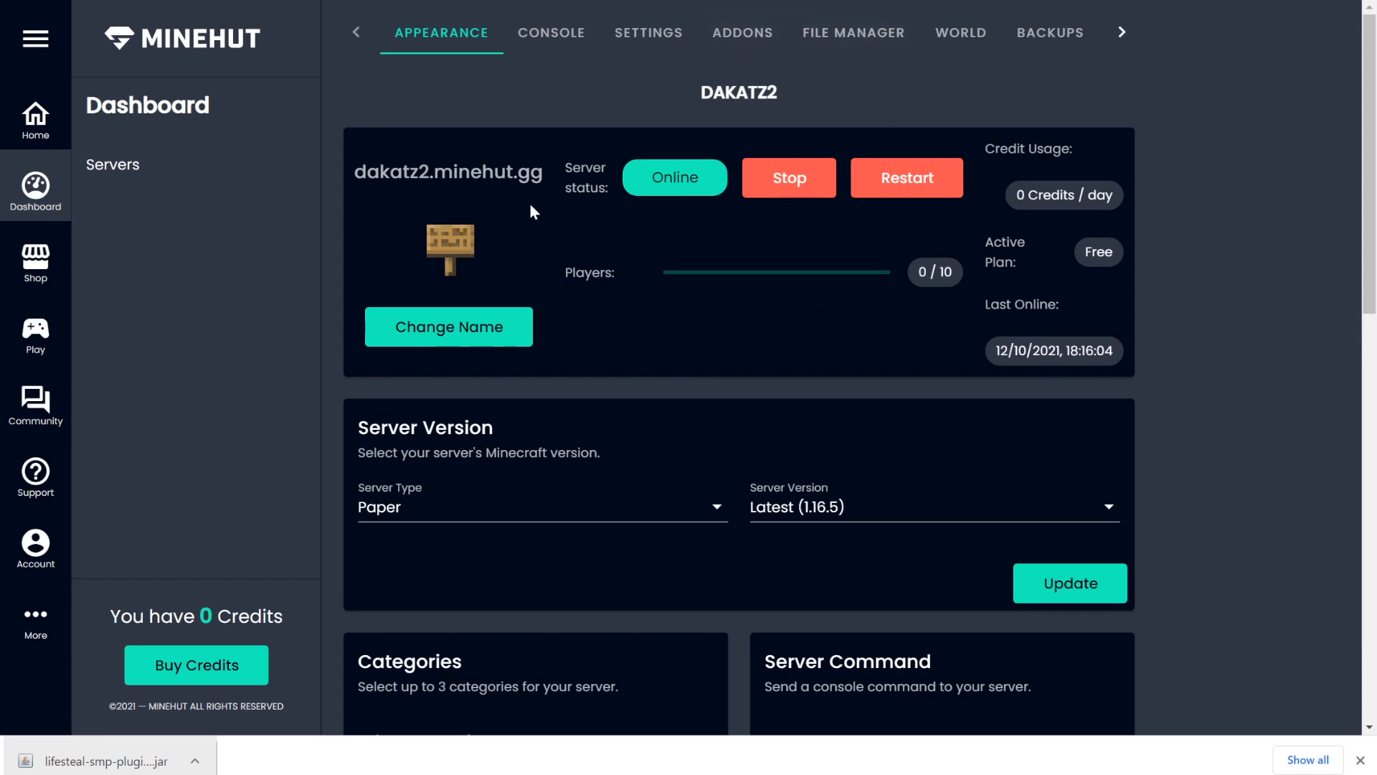
# Keep the server type as Paper, set the server version to 1.17.1, and apply the update
pyautogui.scroll(-4, 538, 337)
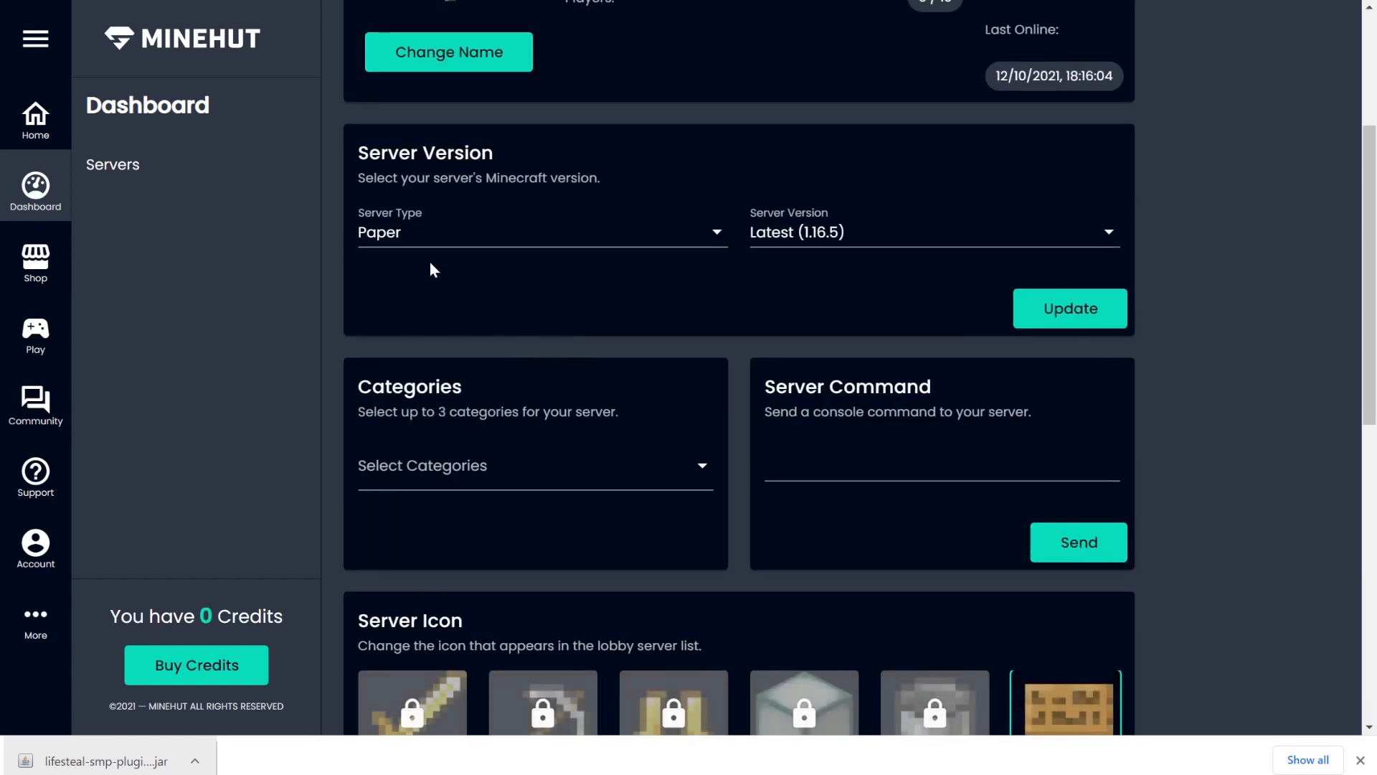
pyautogui.click(410, 239)
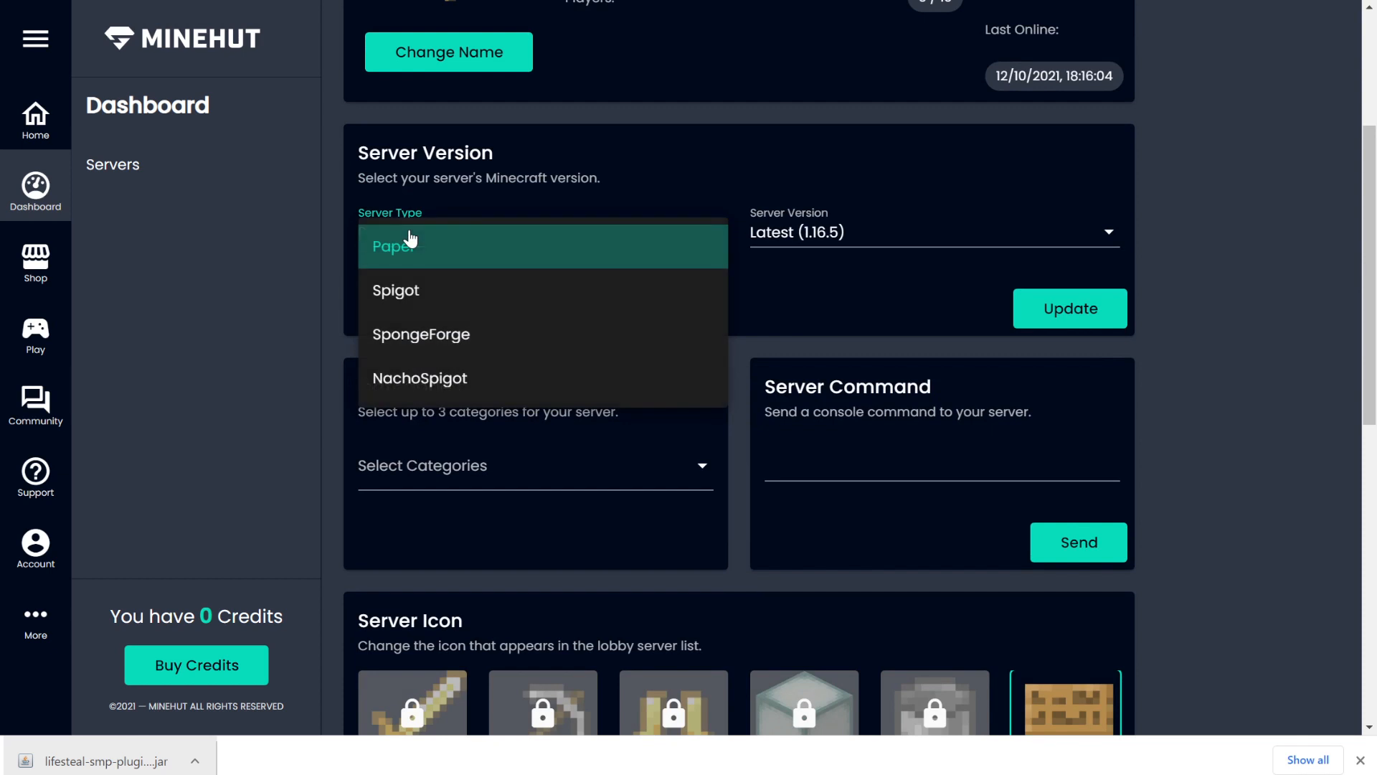
pyautogui.click(470, 264)
pyautogui.click(884, 231)
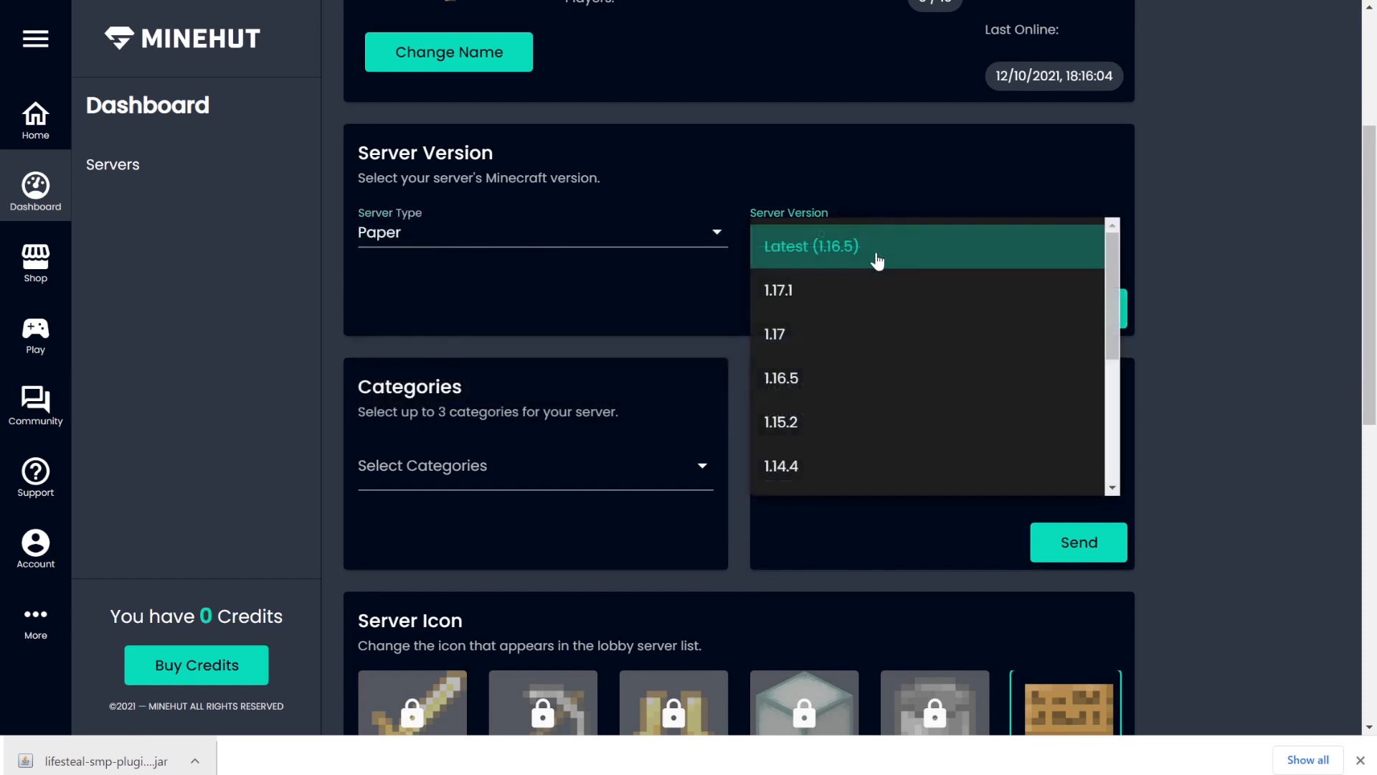
pyautogui.click(813, 291)
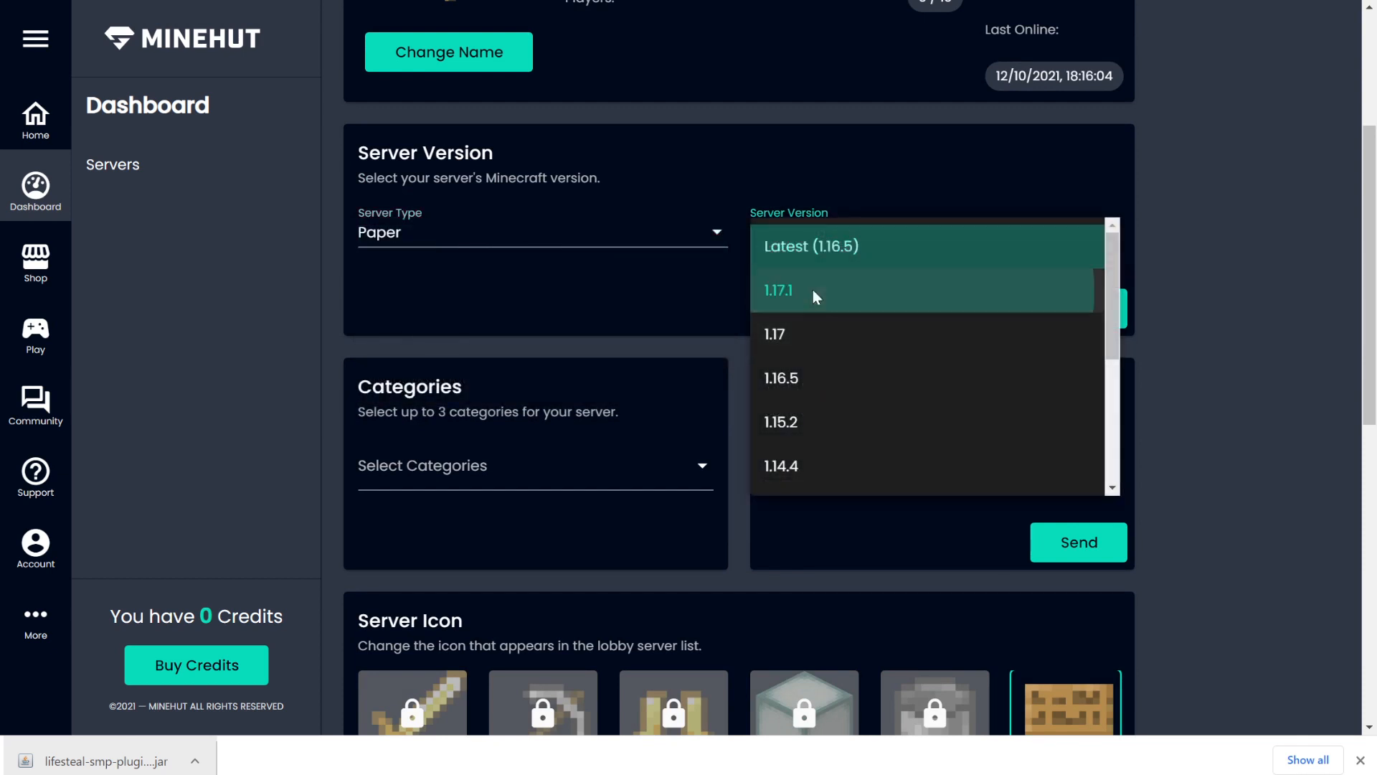
pyautogui.click(1124, 325)
pyautogui.click(850, 444)
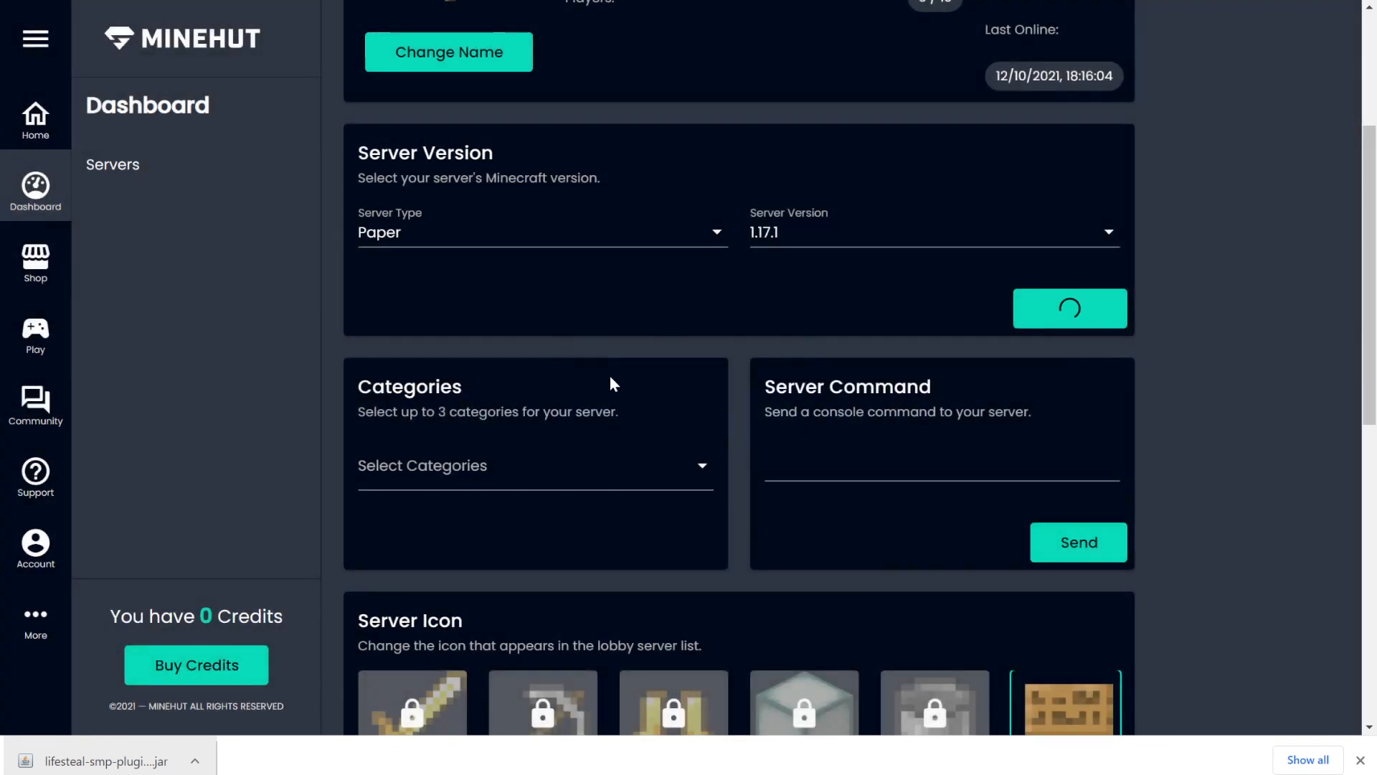
# Upload the downloaded lifesteal-smp-plugin-1.6.4.0 (3).jar to the server's plugins folder
pyautogui.scroll(4, 624, 374)
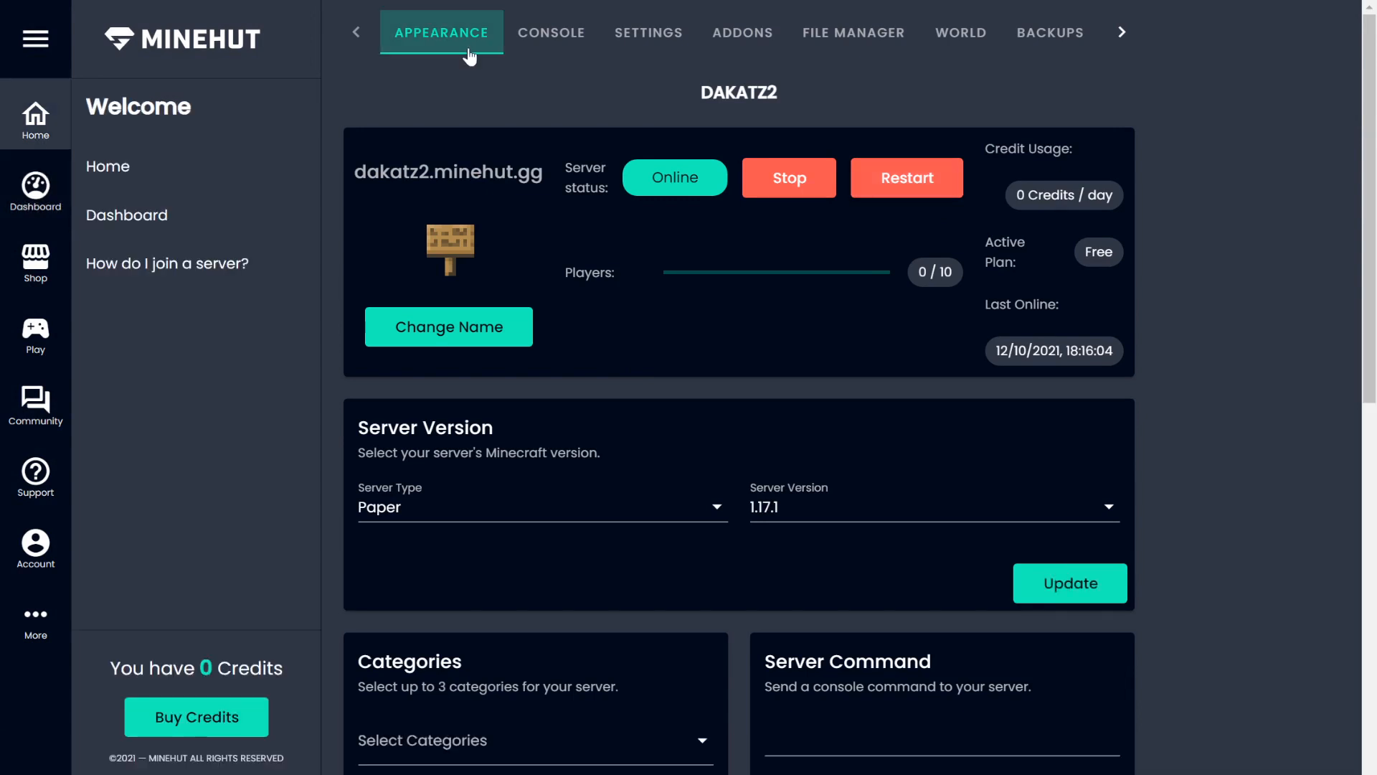
pyautogui.click(869, 40)
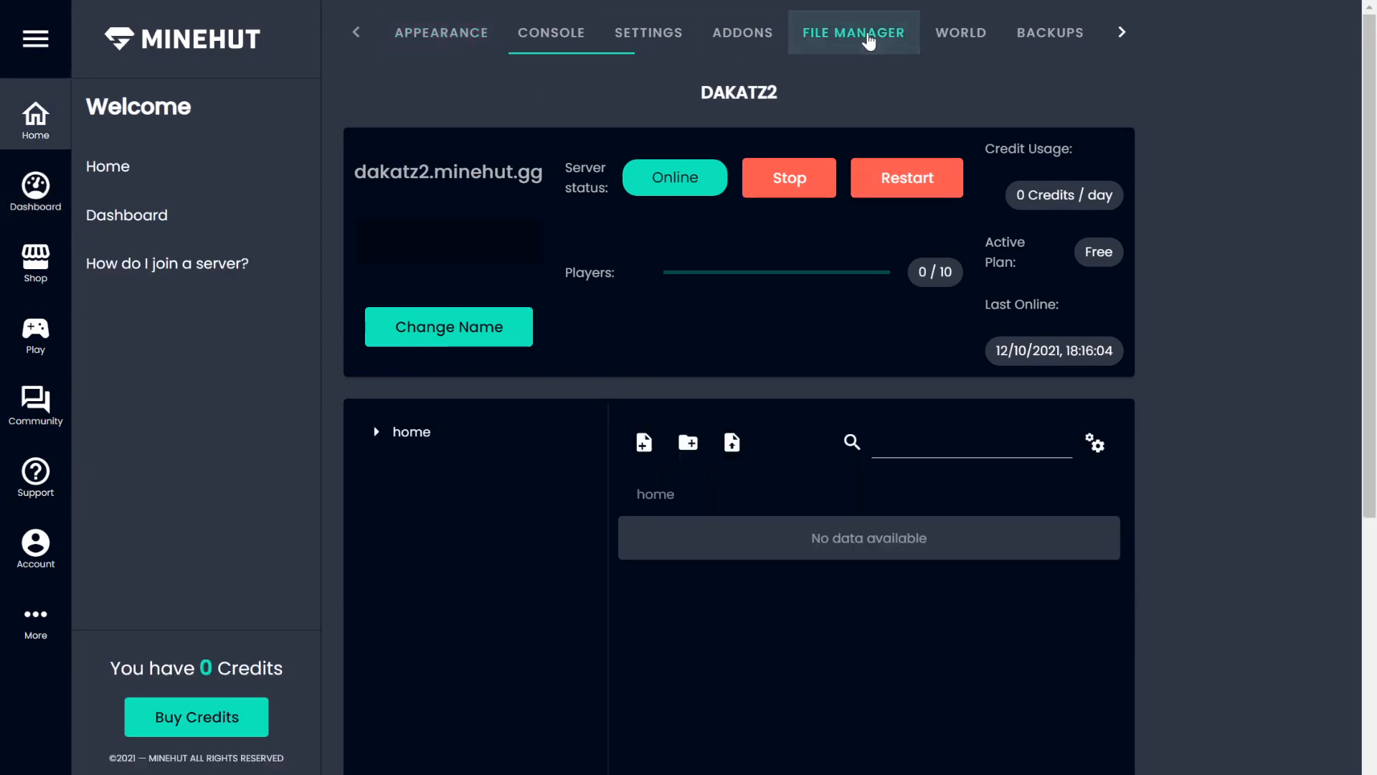
pyautogui.scroll(-5, 741, 347)
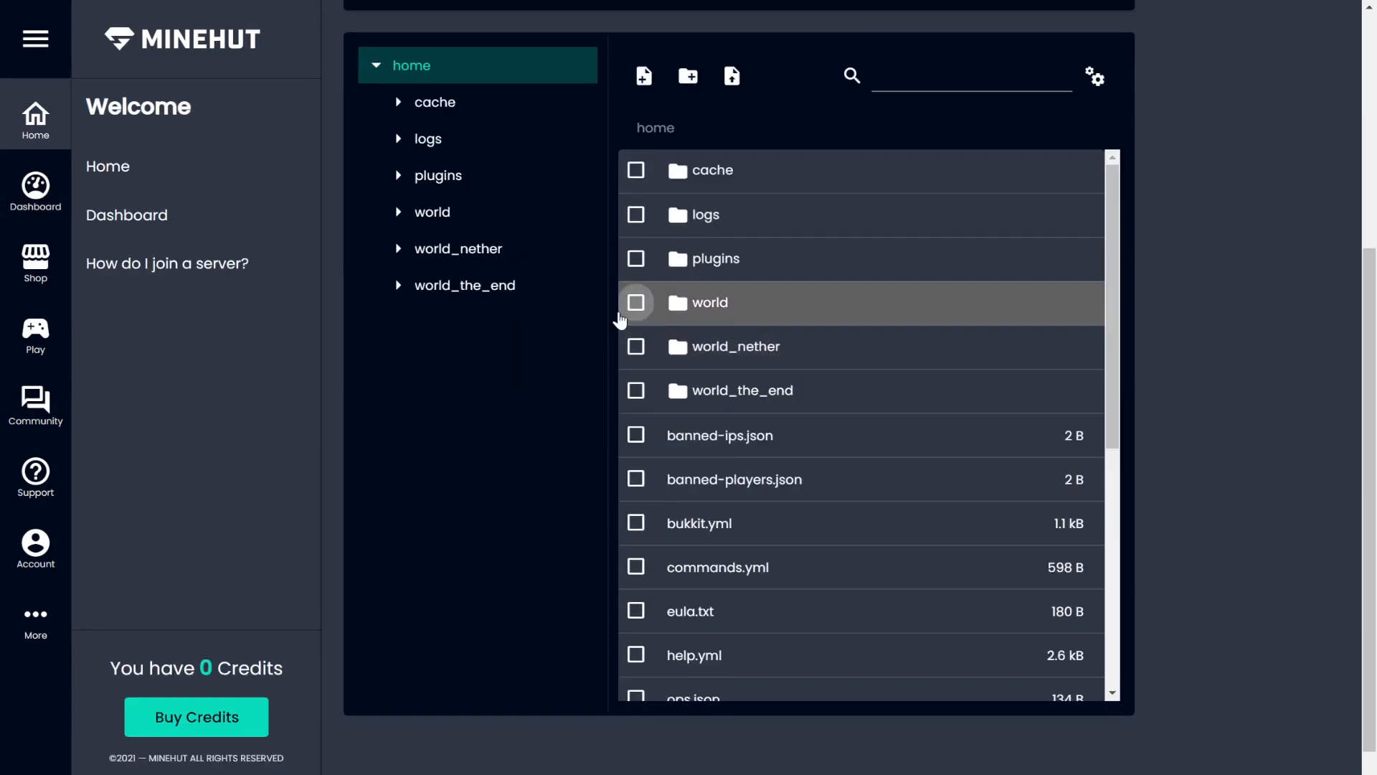
pyautogui.doubleClick(712, 276)
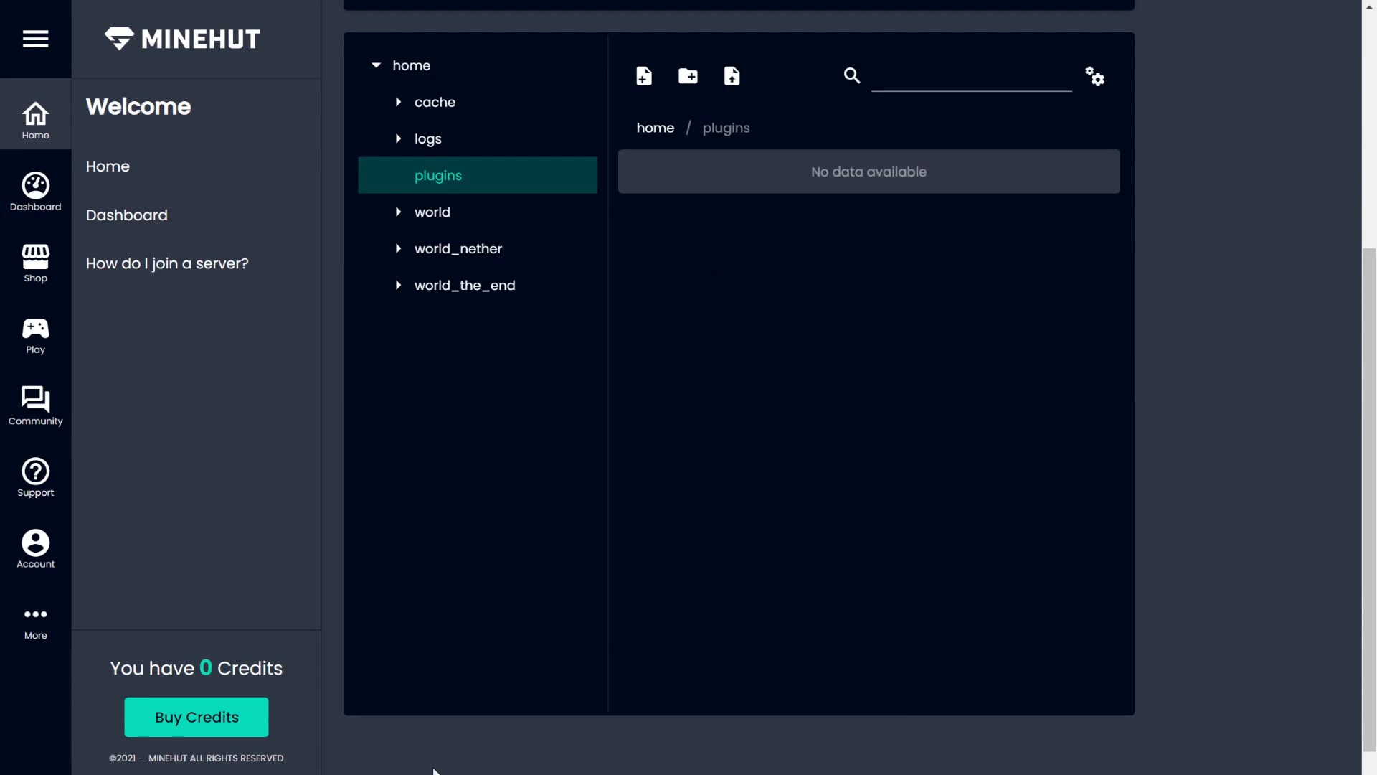
pyautogui.click(740, 84)
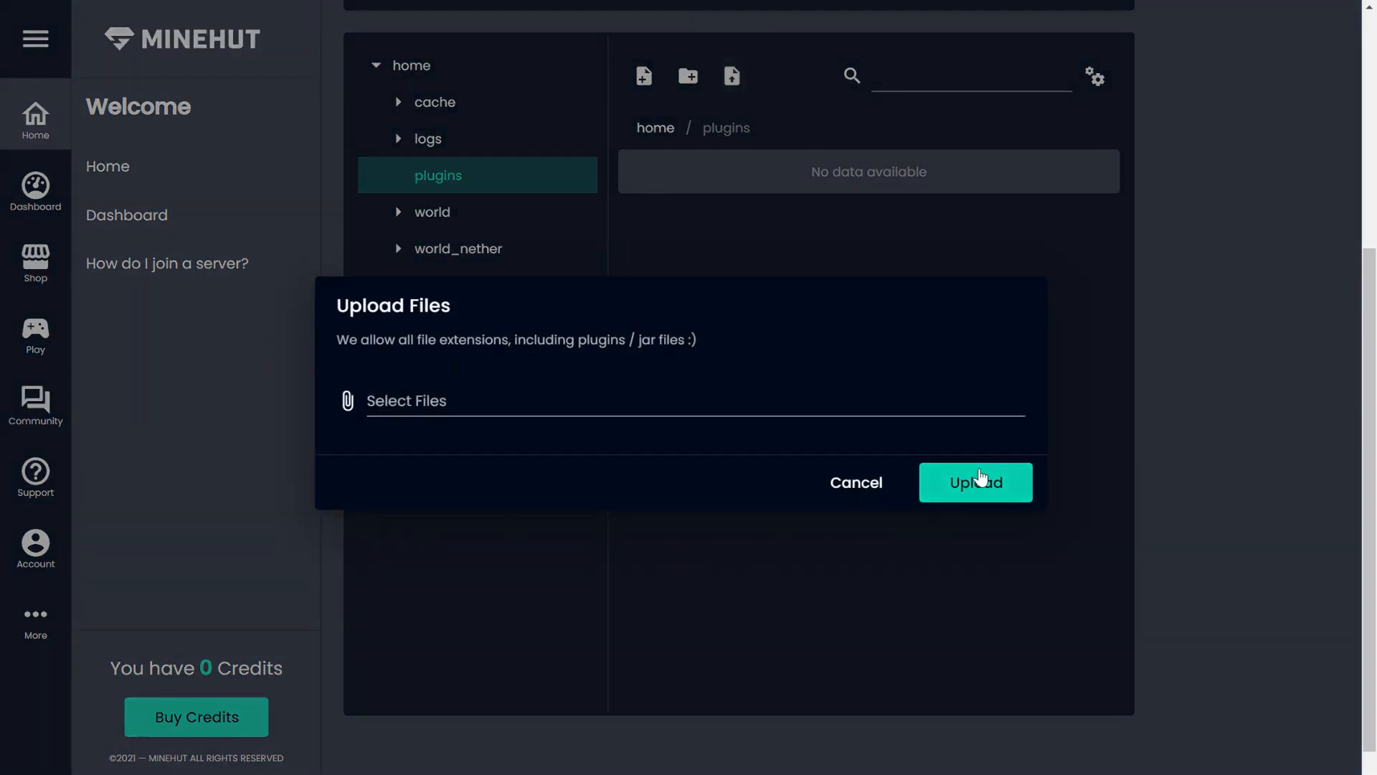
pyautogui.click(361, 410)
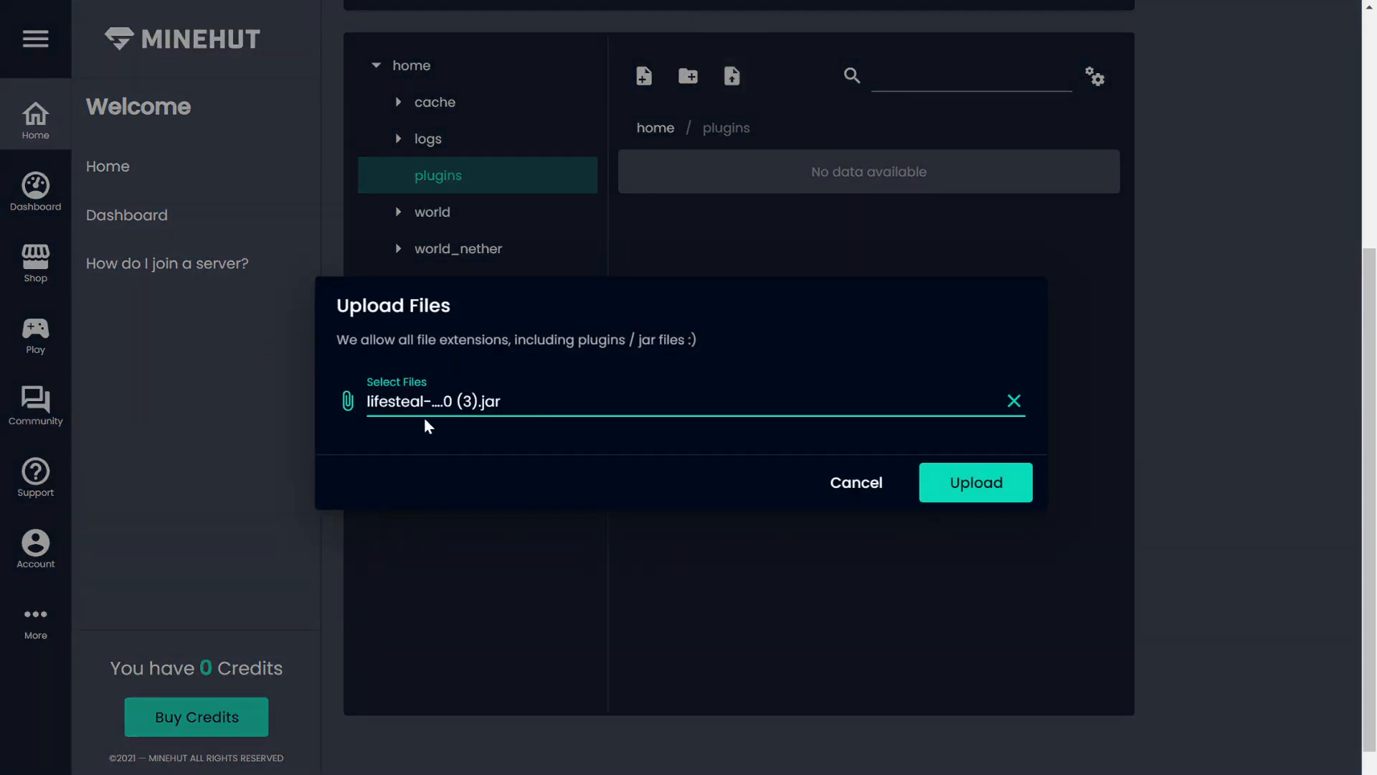
pyautogui.click(948, 495)
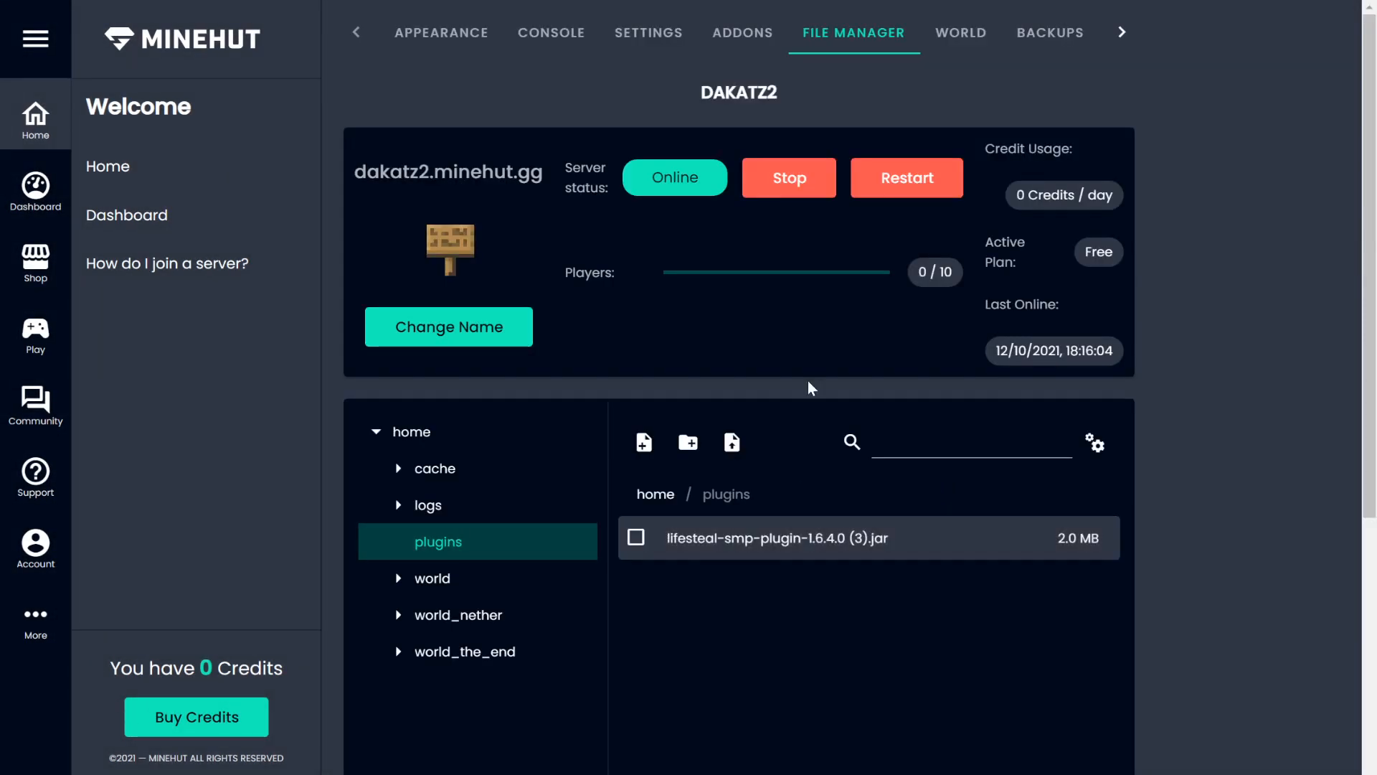
# Restart the server and run the op command for the player's username in the live console
pyautogui.click(896, 176)
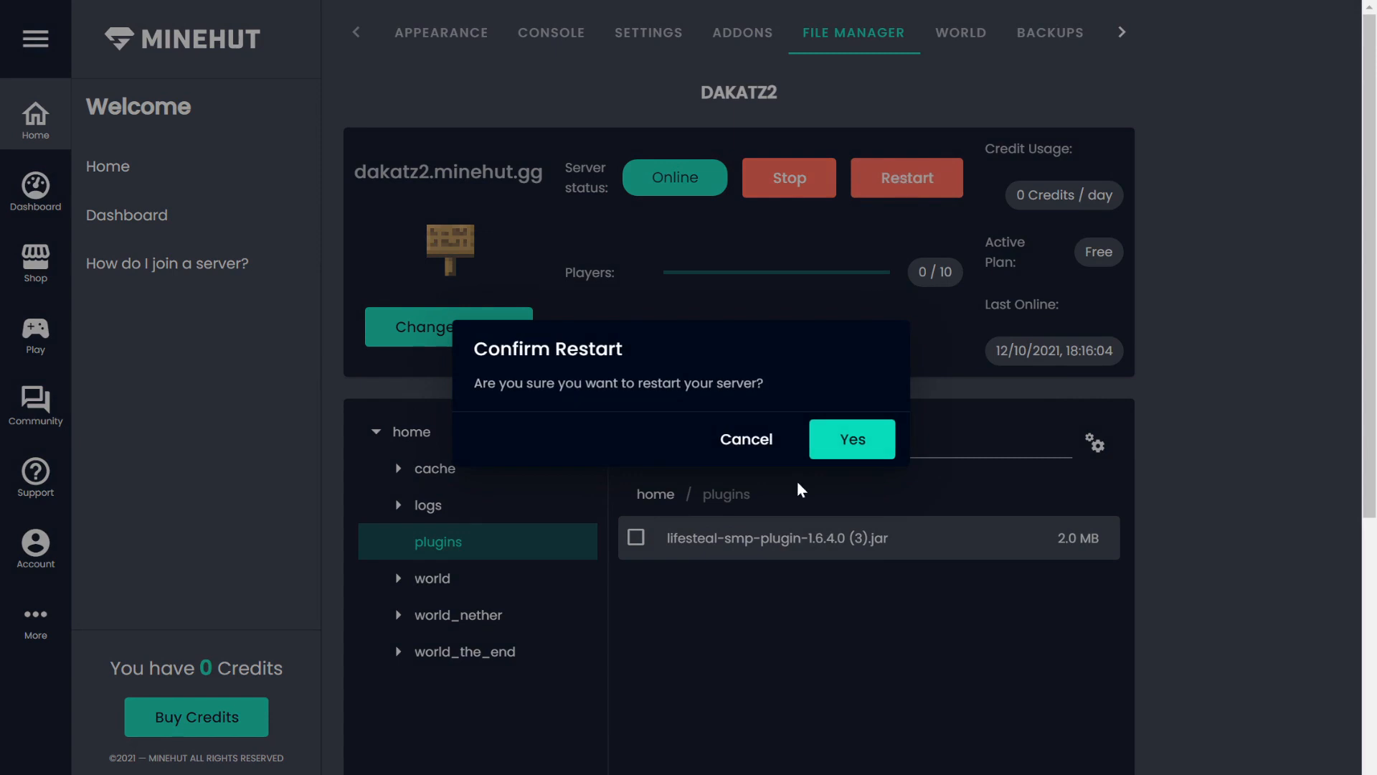
pyautogui.click(857, 441)
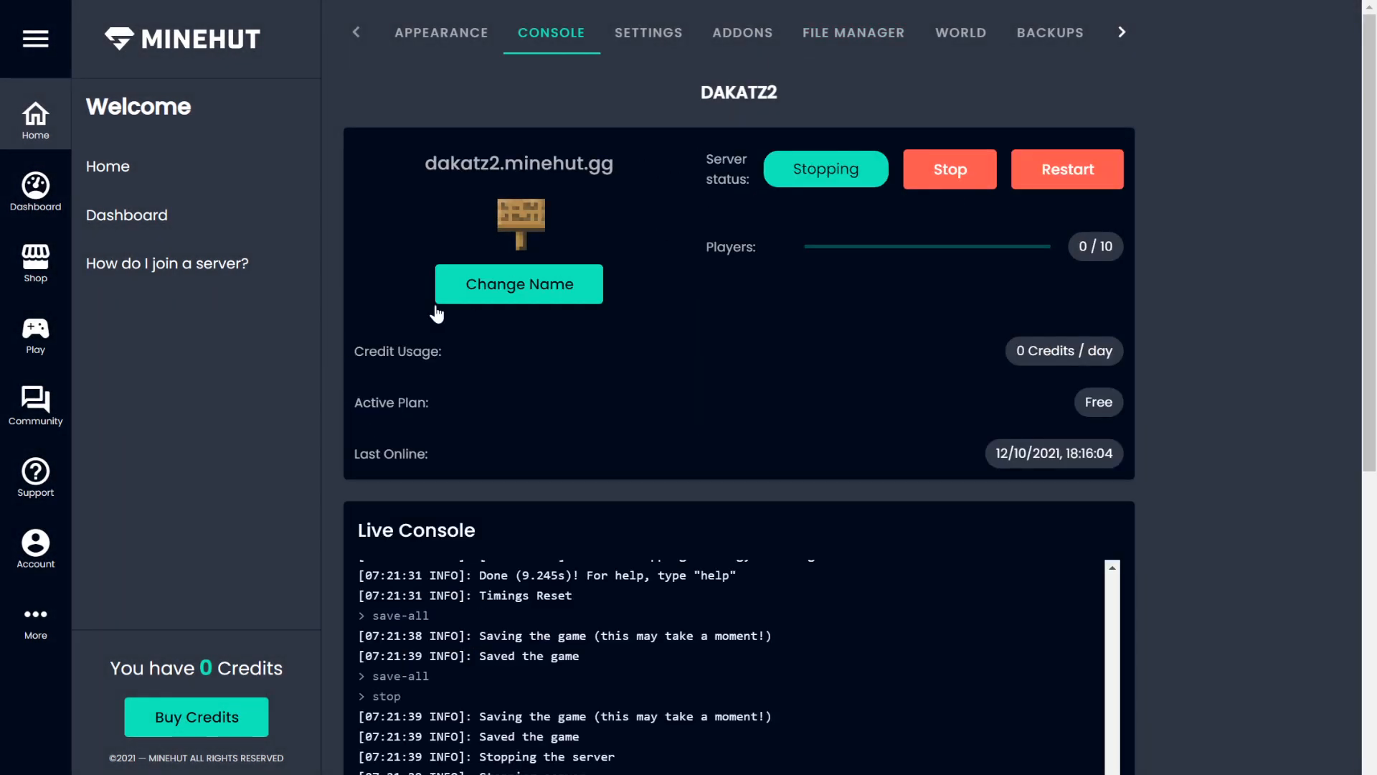
pyautogui.scroll(-7, 320, 368)
pyautogui.click(387, 620)
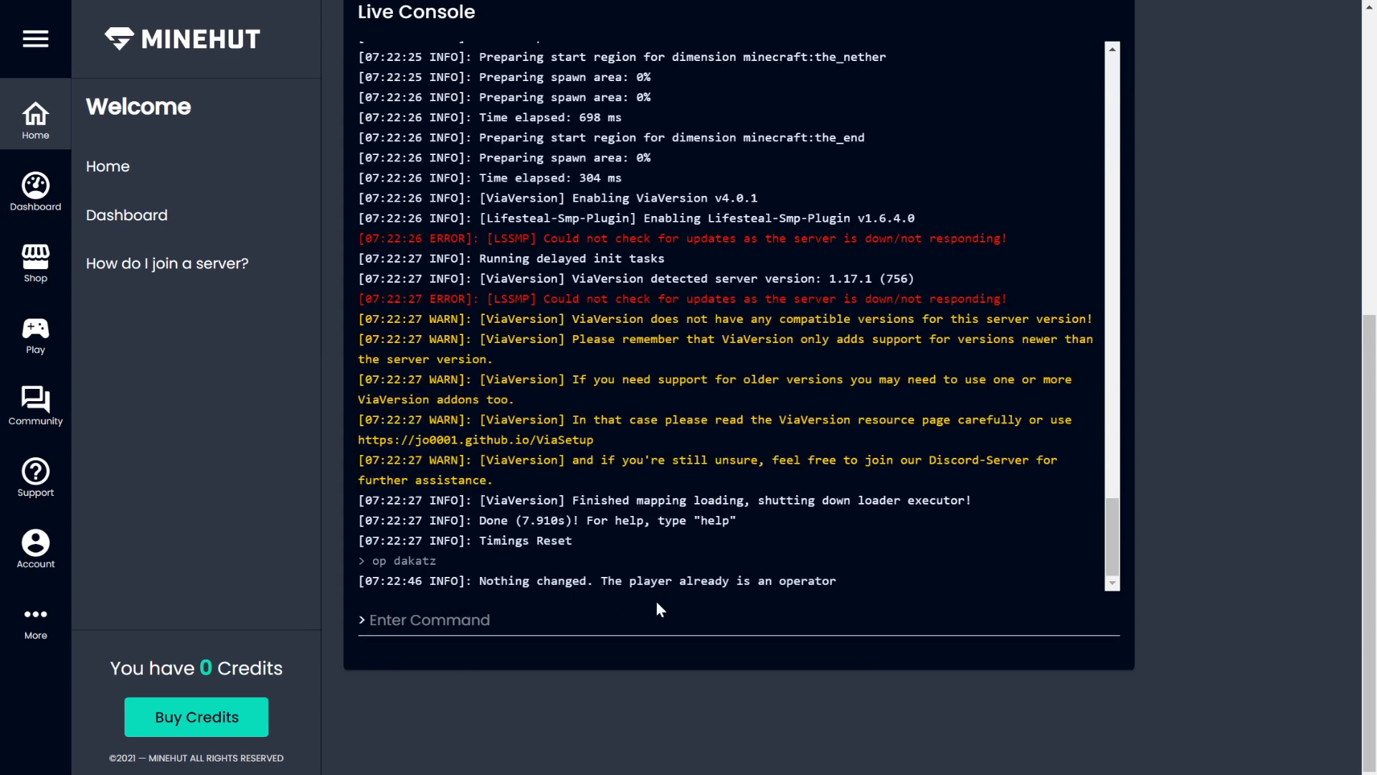
pyautogui.moveTo(630, 581); pyautogui.dragTo(836, 581)
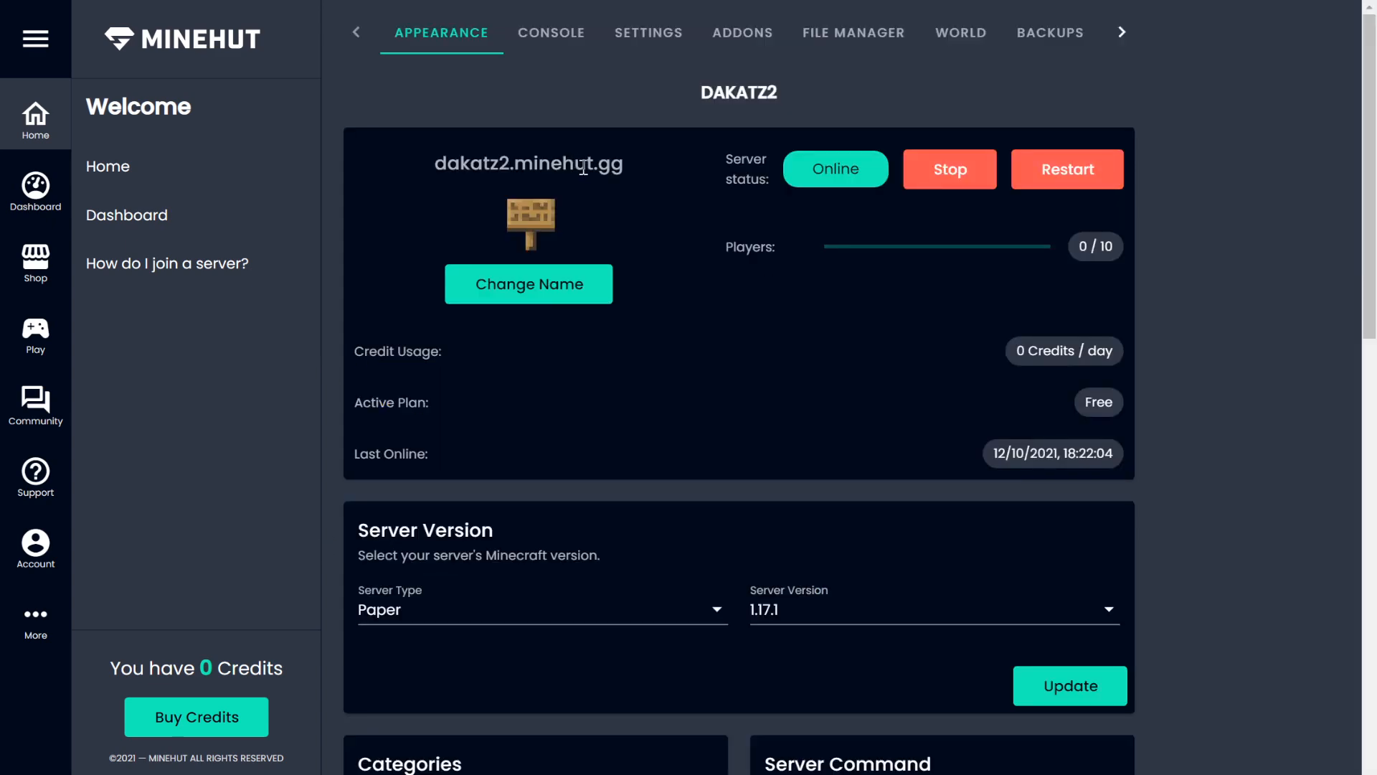
# Copy the server address dakatz2.minehut.gg, switch to Minecraft, add it as a multiplayer server with the default name, and join it
pyautogui.moveTo(626, 171); pyautogui.dragTo(422, 177)
pyautogui.hotkey('ctrl', 'c')
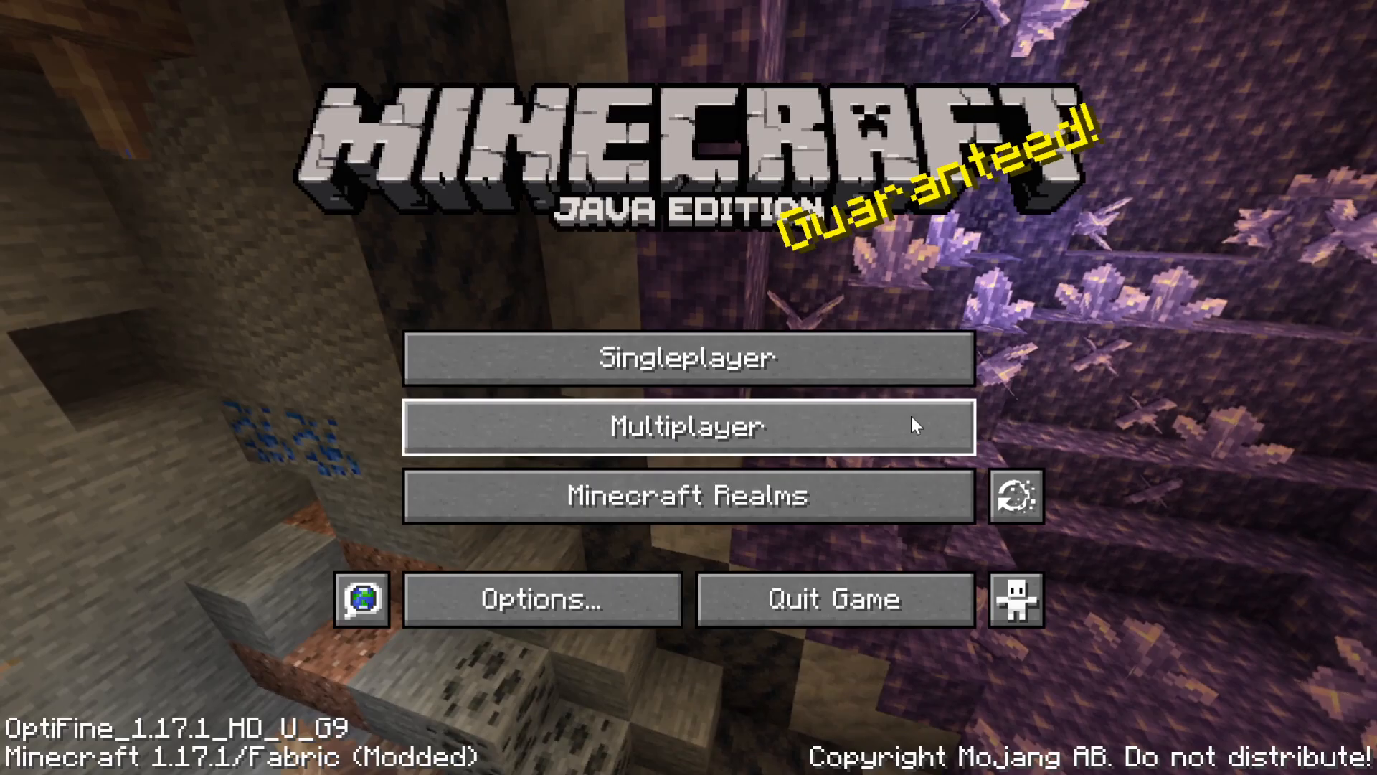
pyautogui.click(914, 427)
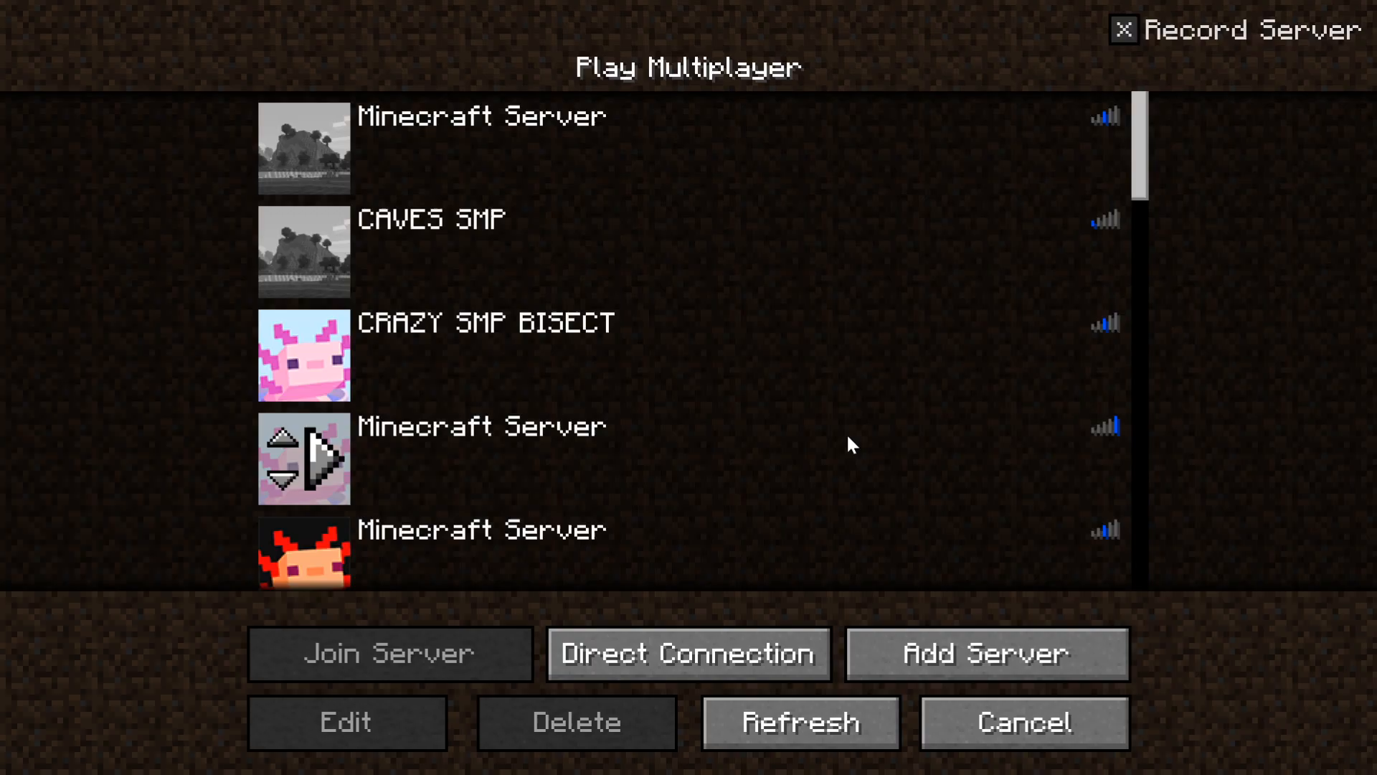
pyautogui.scroll(-5, 897, 528)
pyautogui.click(962, 646)
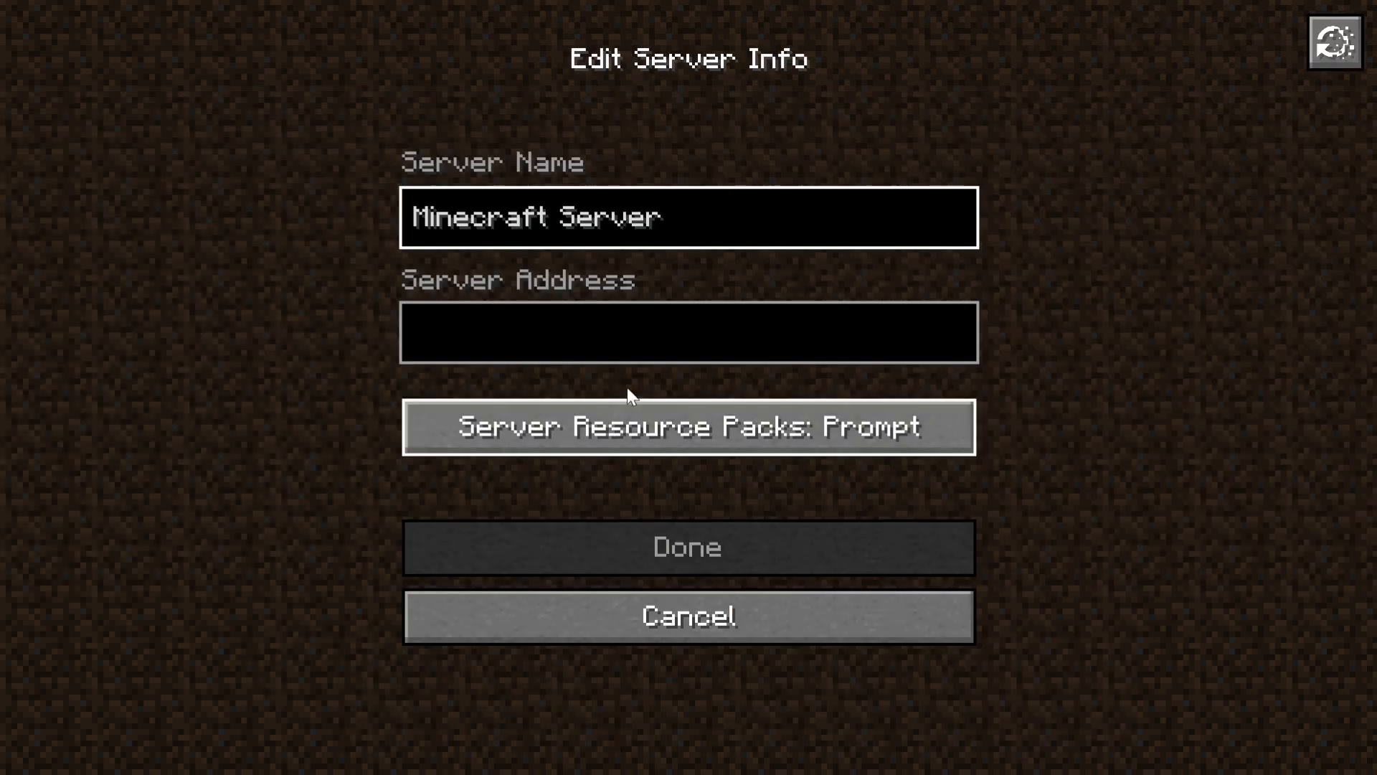
pyautogui.click(626, 325)
pyautogui.hotkey('ctrl', 'v')
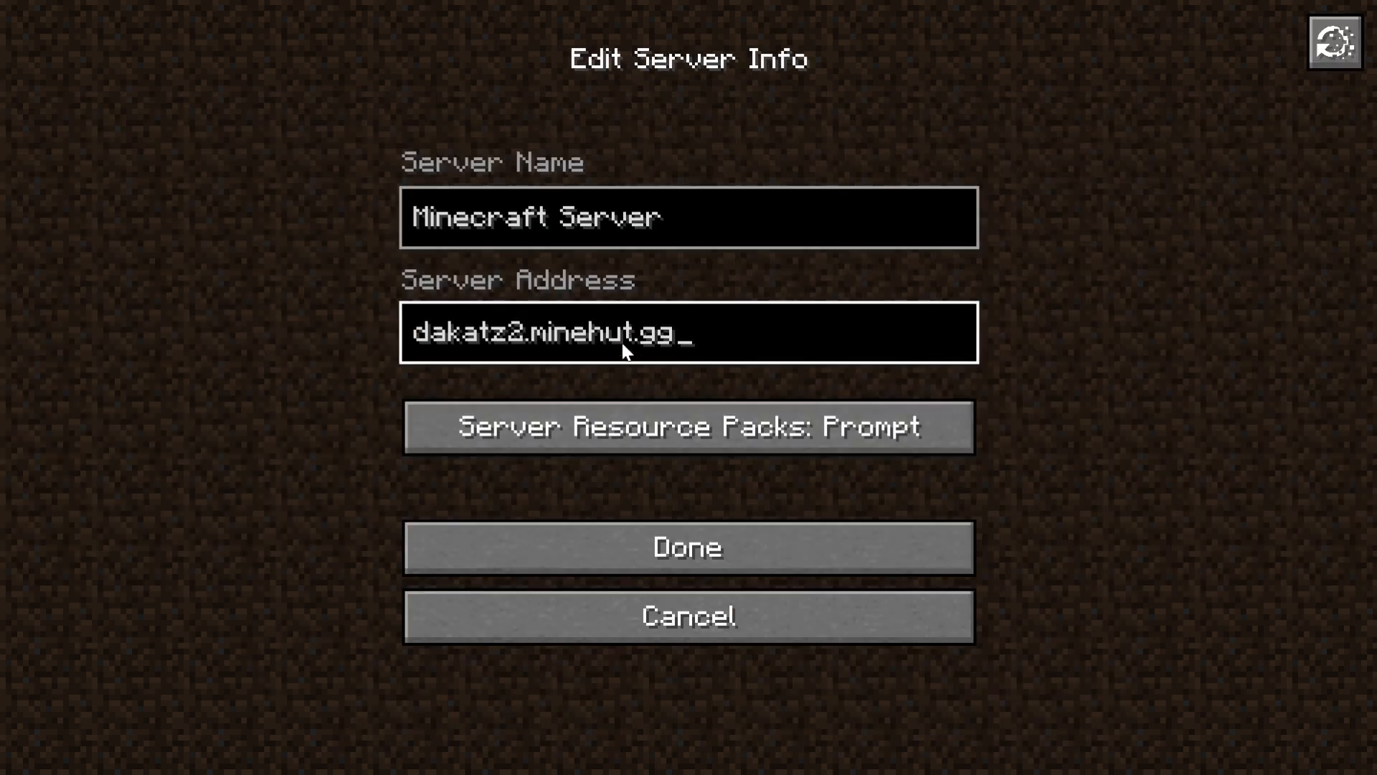
pyautogui.click(606, 558)
pyautogui.scroll(-5, 682, 452)
pyautogui.doubleClick(573, 438)
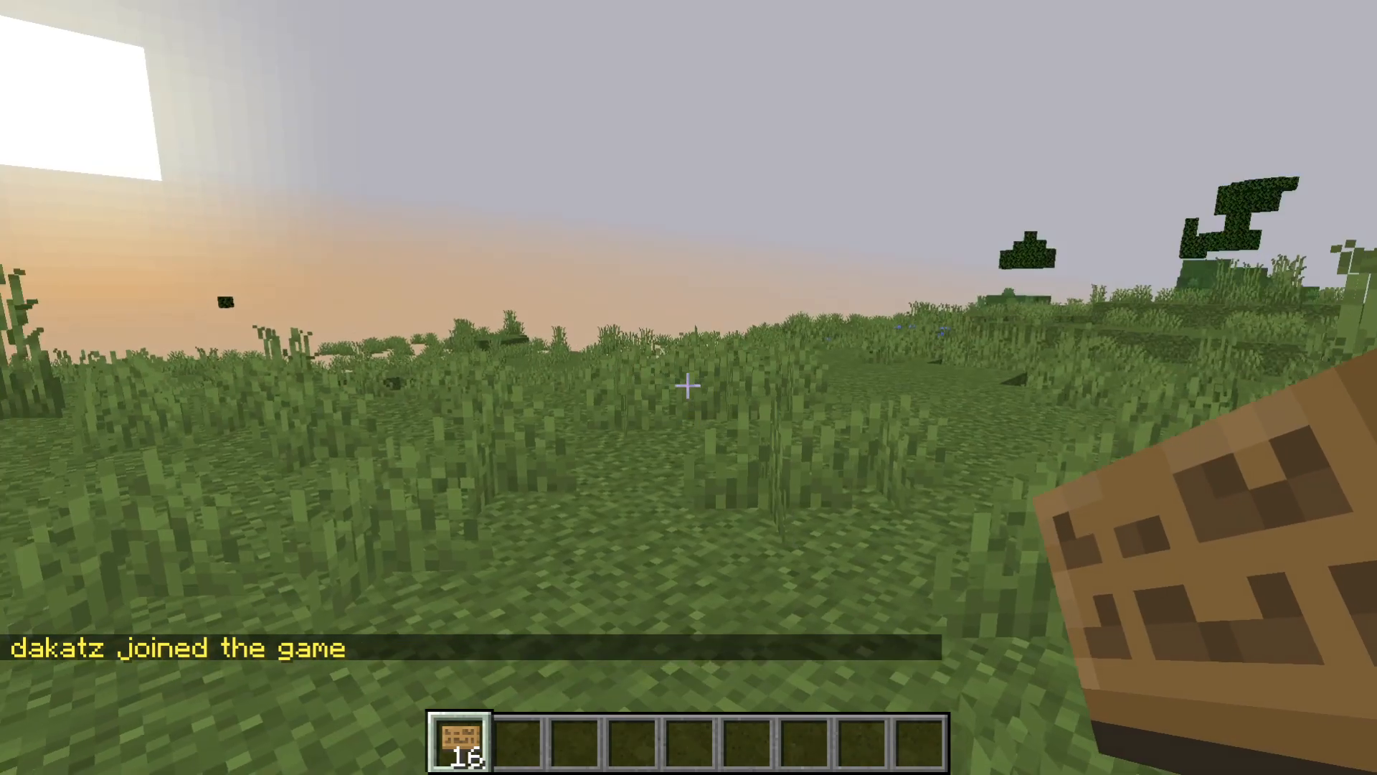
# Run the /? command in the game chat to check whether the Lifesteal plugin is listed in the help index
pyautogui.press('F2')
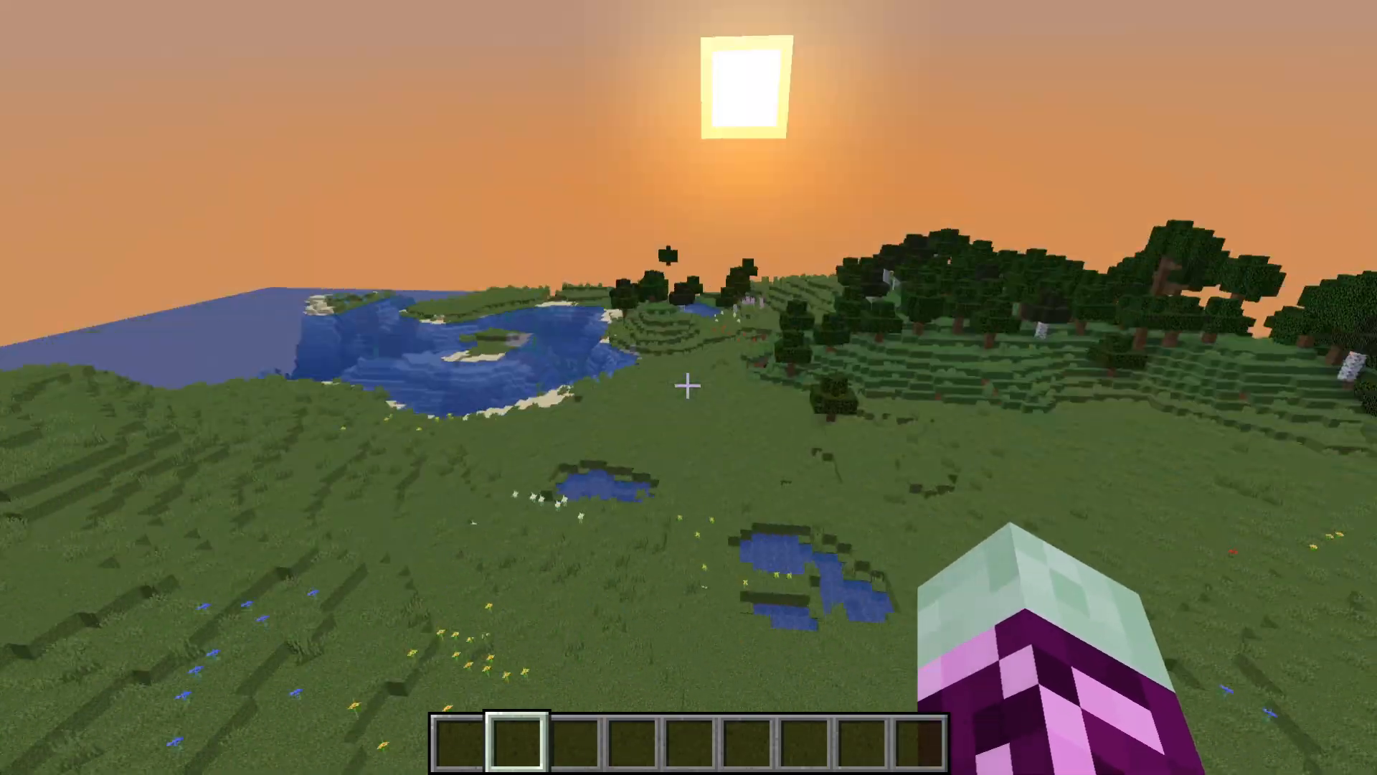
pyautogui.write('/?')
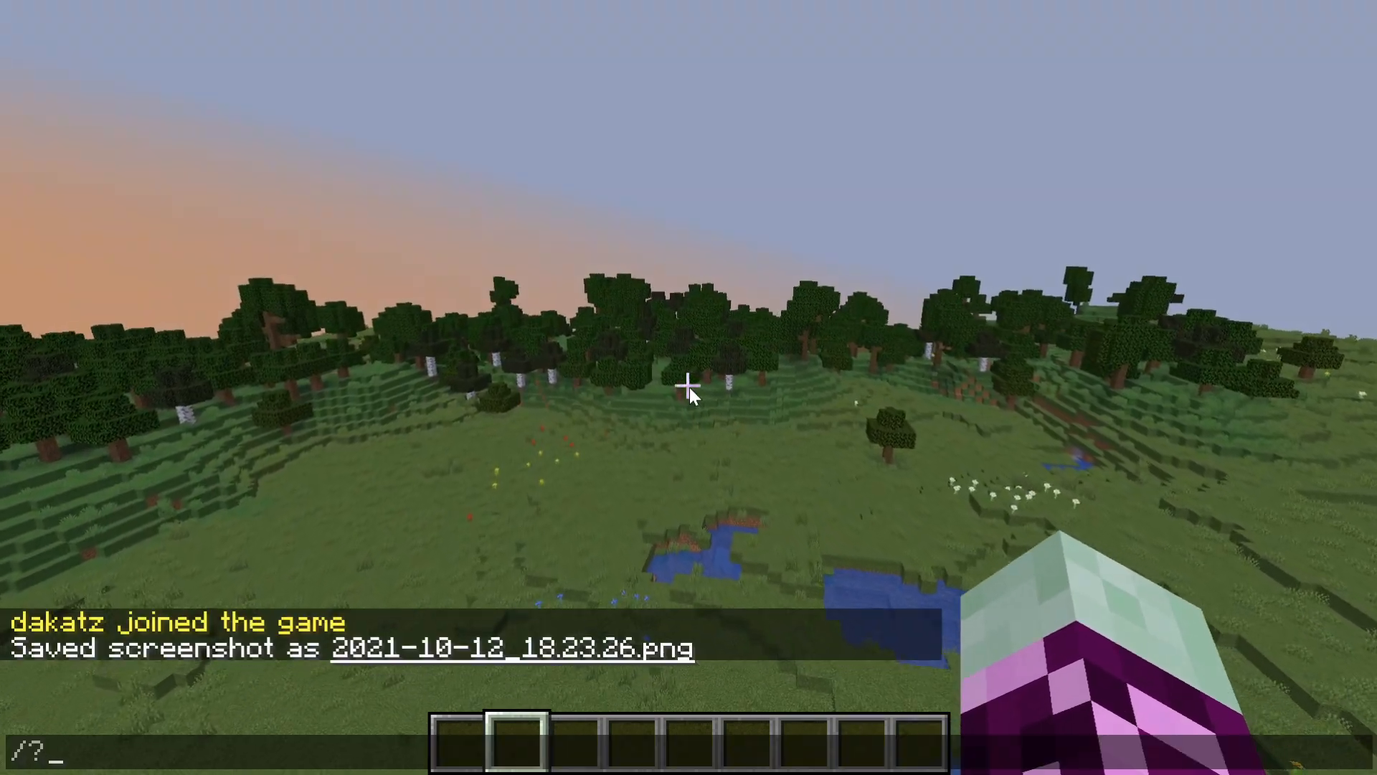
pyautogui.press('Return')
pyautogui.press('t')
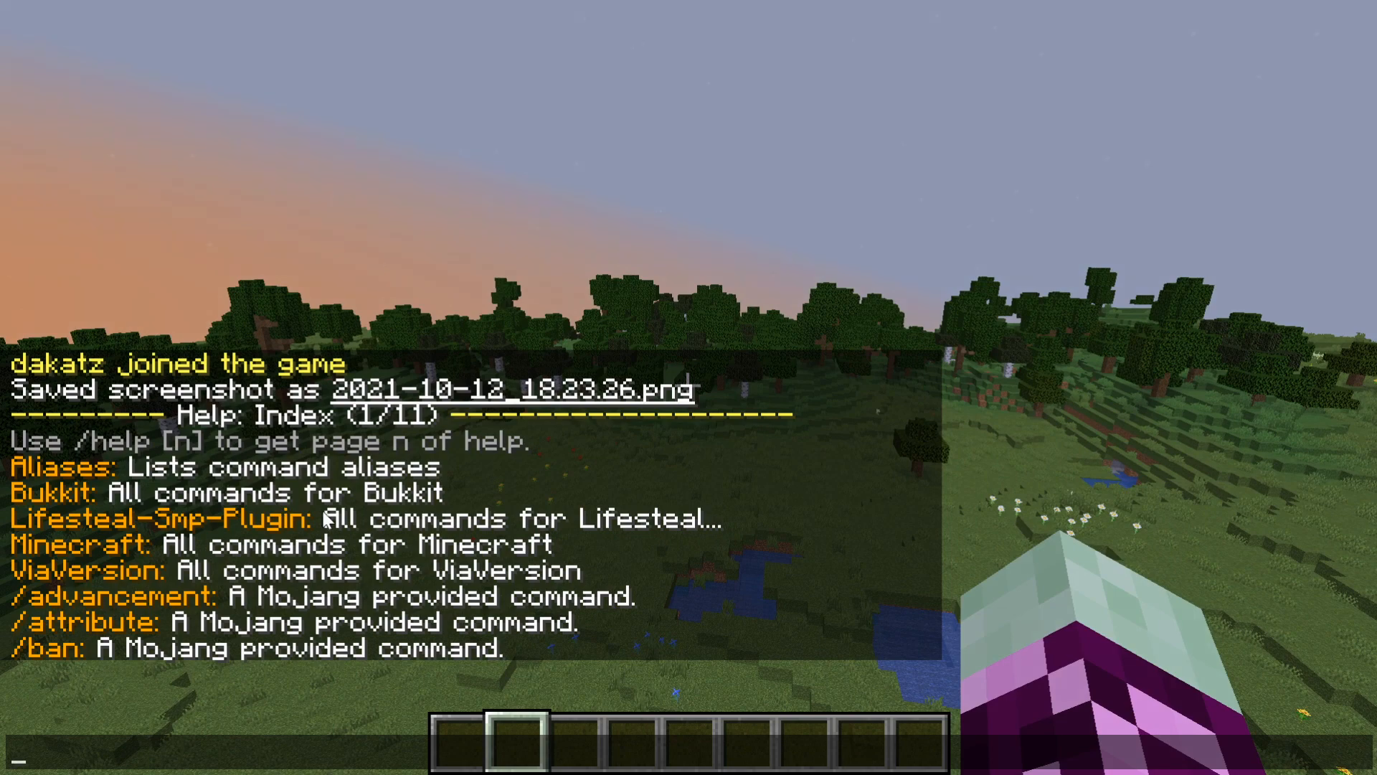
pyautogui.press('Escape')
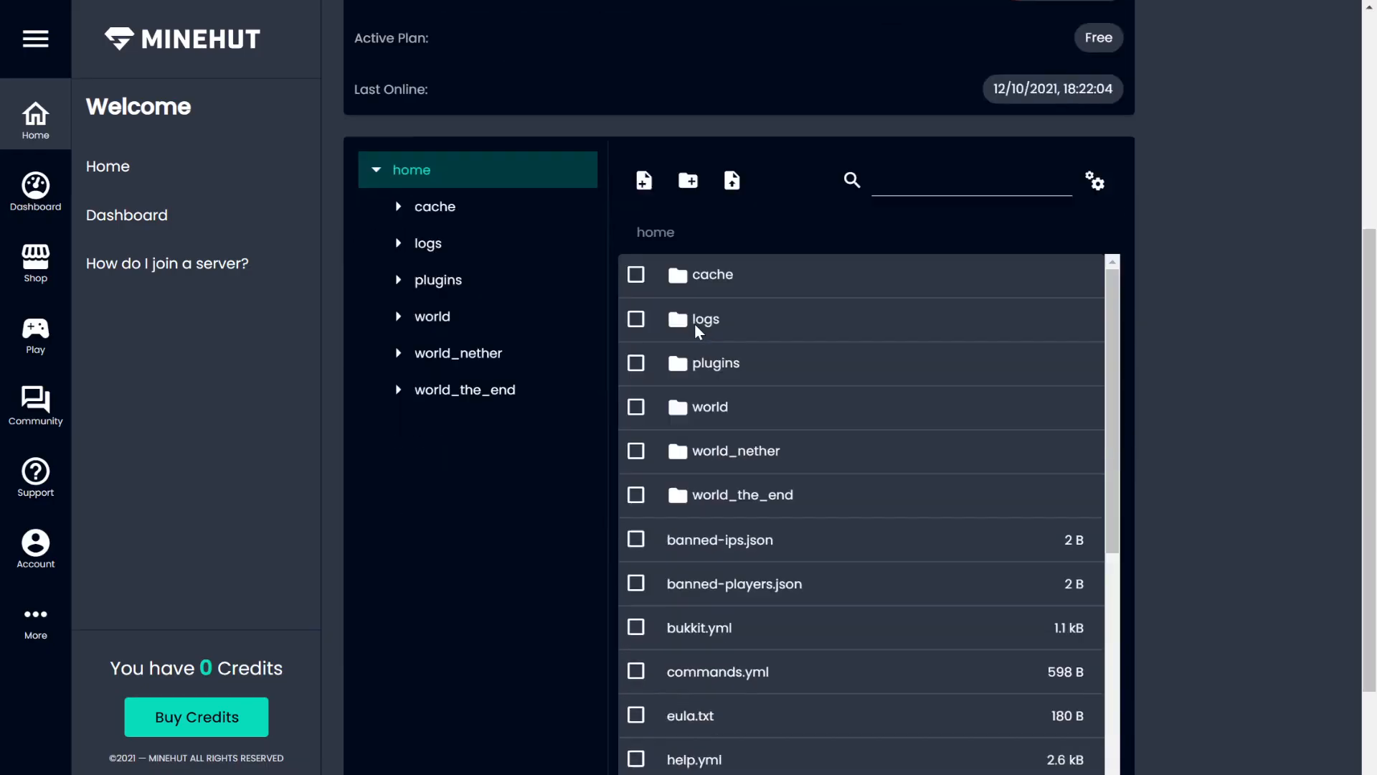
# Switch back to the Minehut file manager and open config.yml in the plugins/Lifesteal-Smp-Plugin folder
pyautogui.scroll(-2, 694, 323)
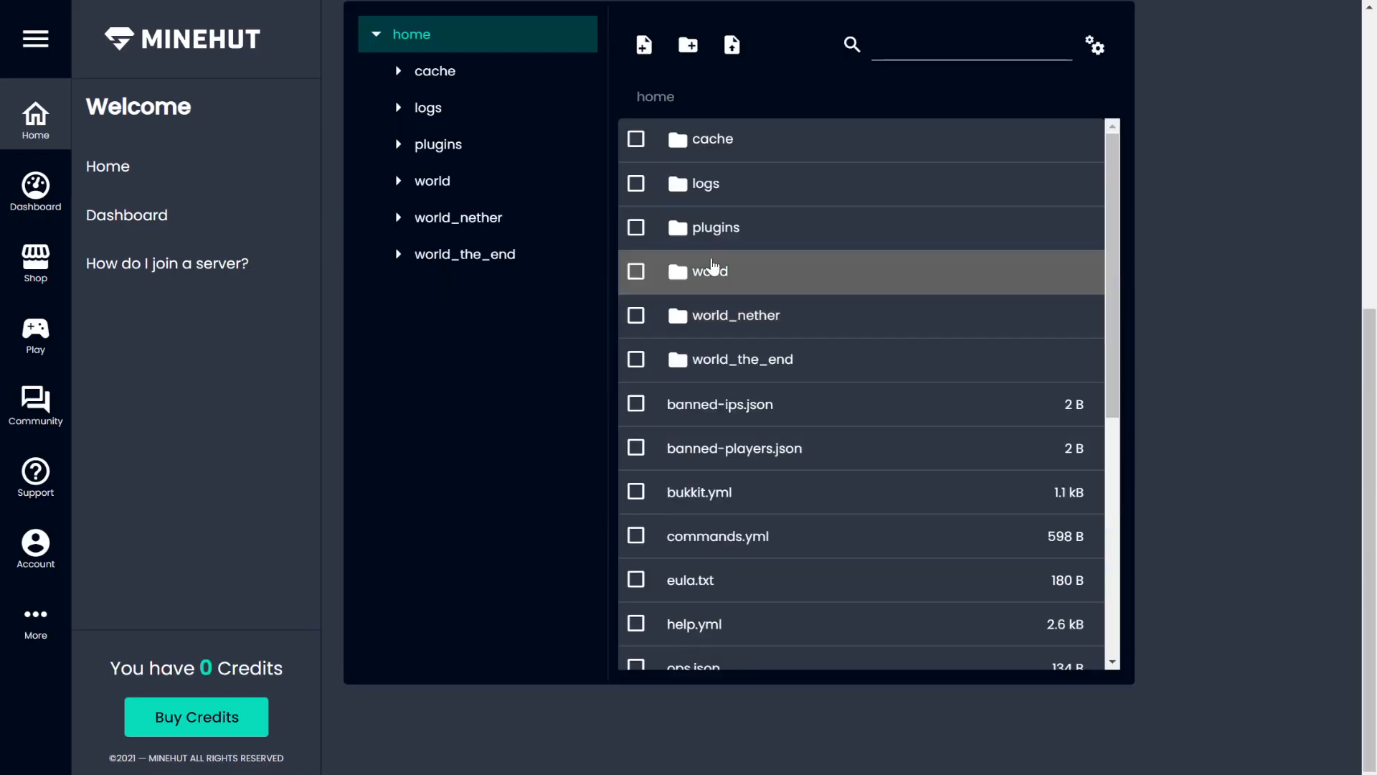
pyautogui.click(731, 229)
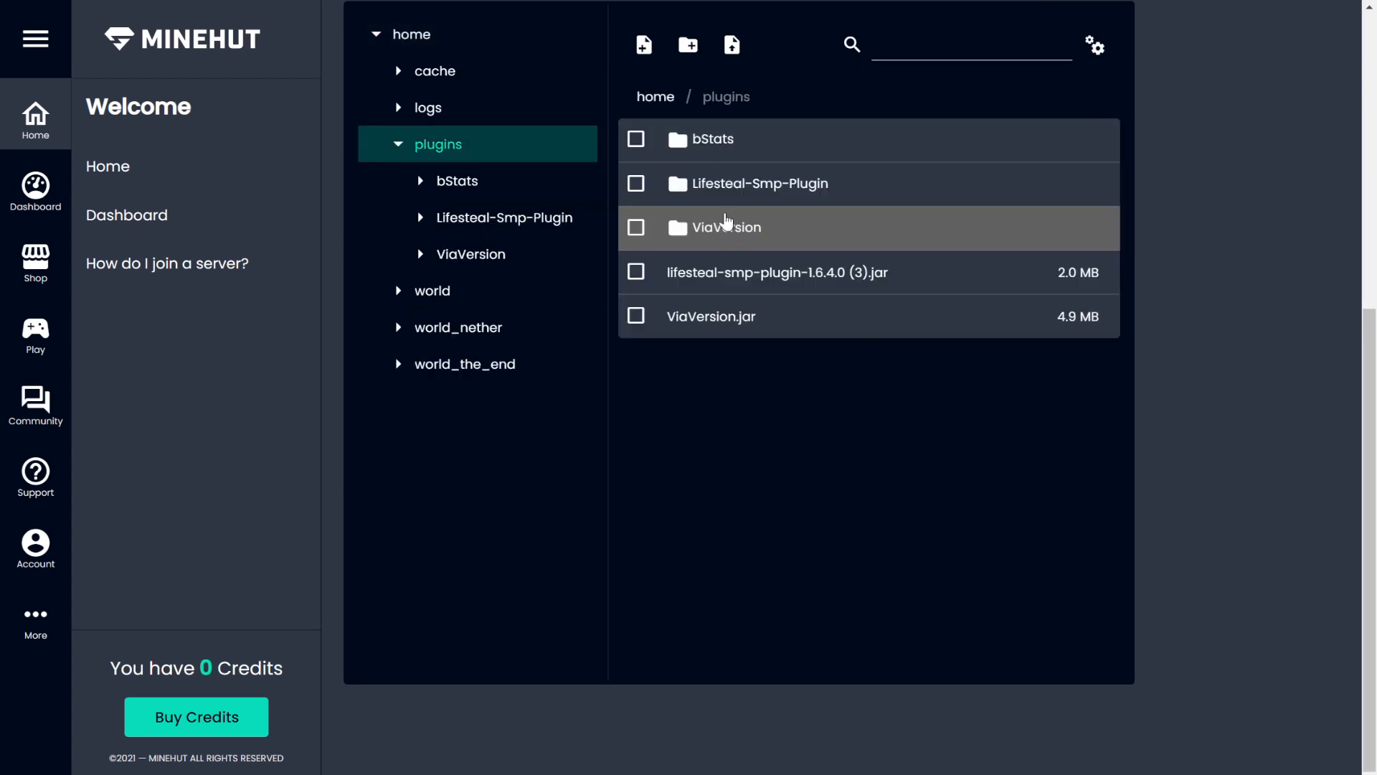
pyautogui.click(732, 193)
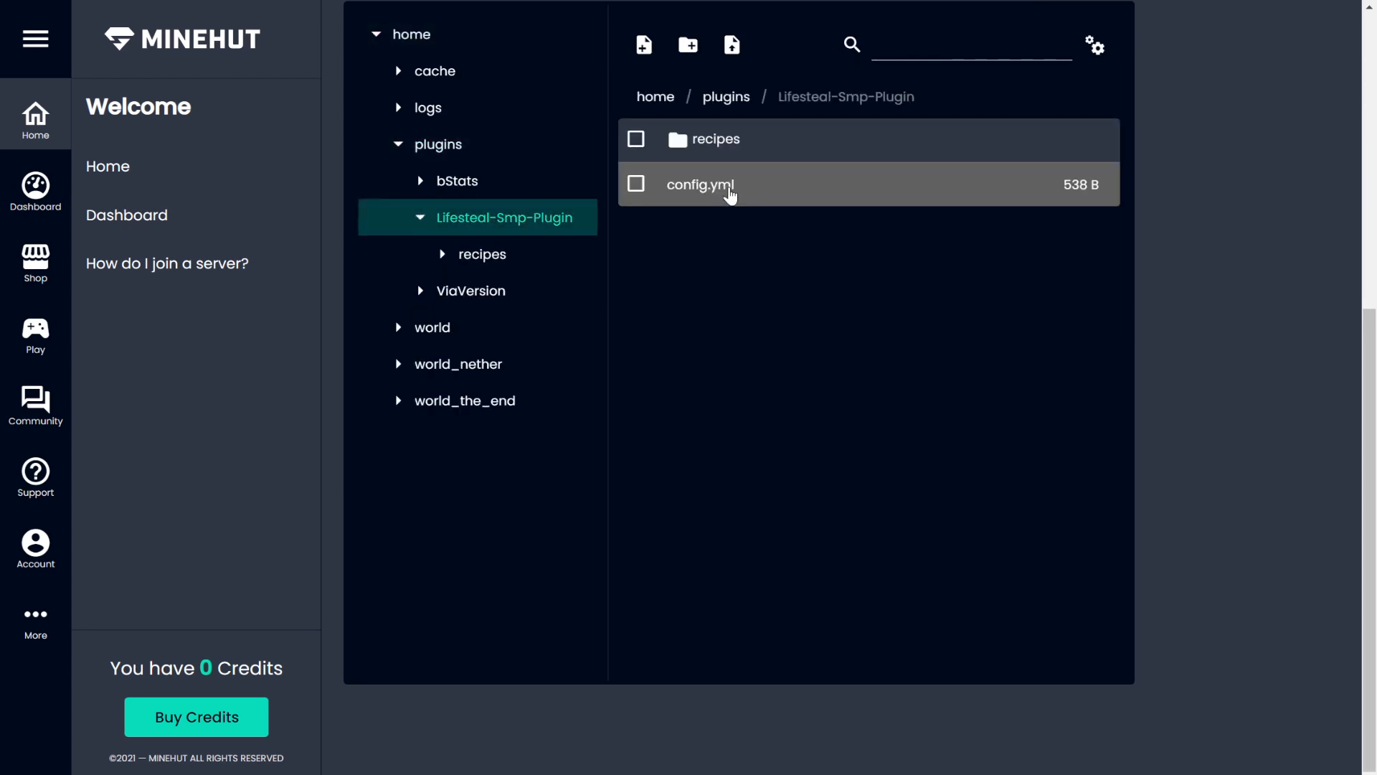
pyautogui.click(722, 186)
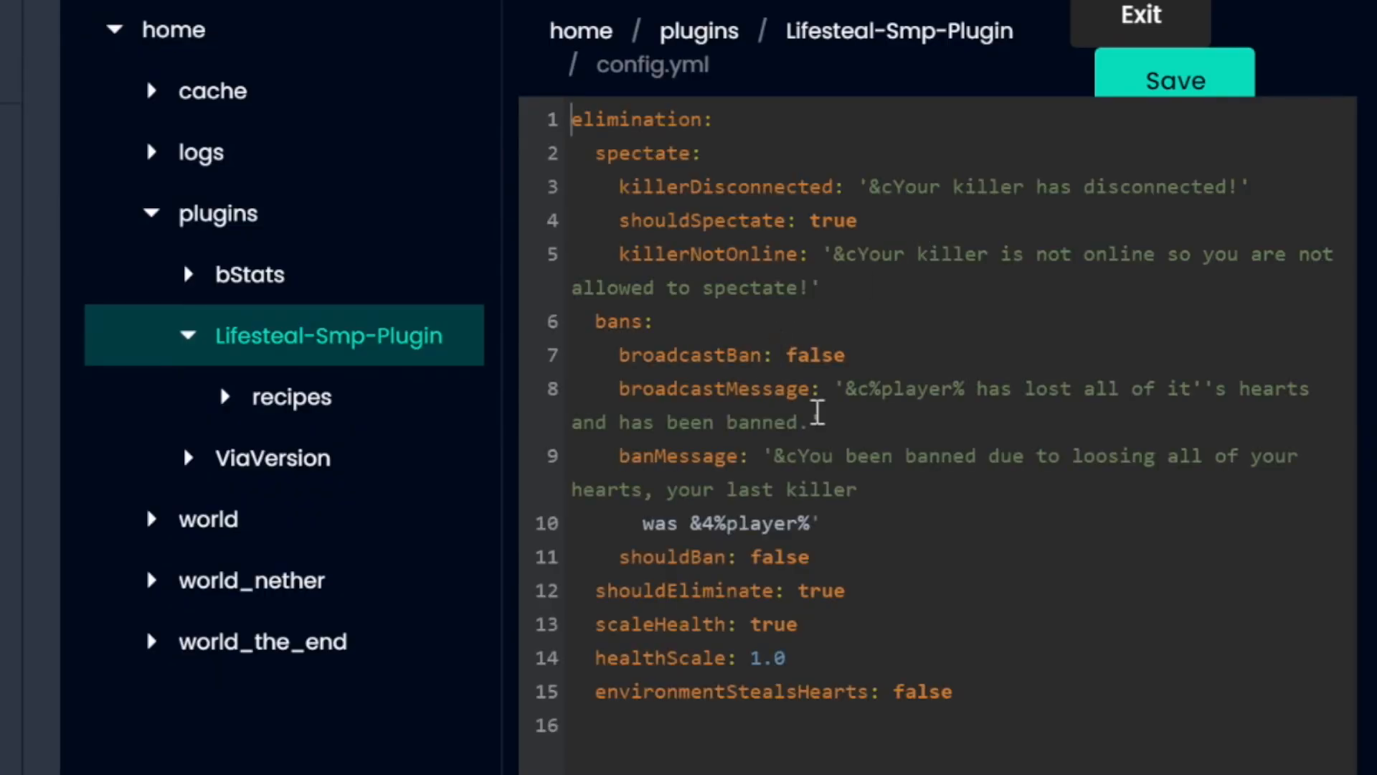
# Set environmentStealsHearts to true in config.yml and save the file
pyautogui.click(823, 253)
pyautogui.moveTo(786, 657); pyautogui.dragTo(739, 658)
pyautogui.click(939, 666)
pyautogui.doubleClick(935, 691)
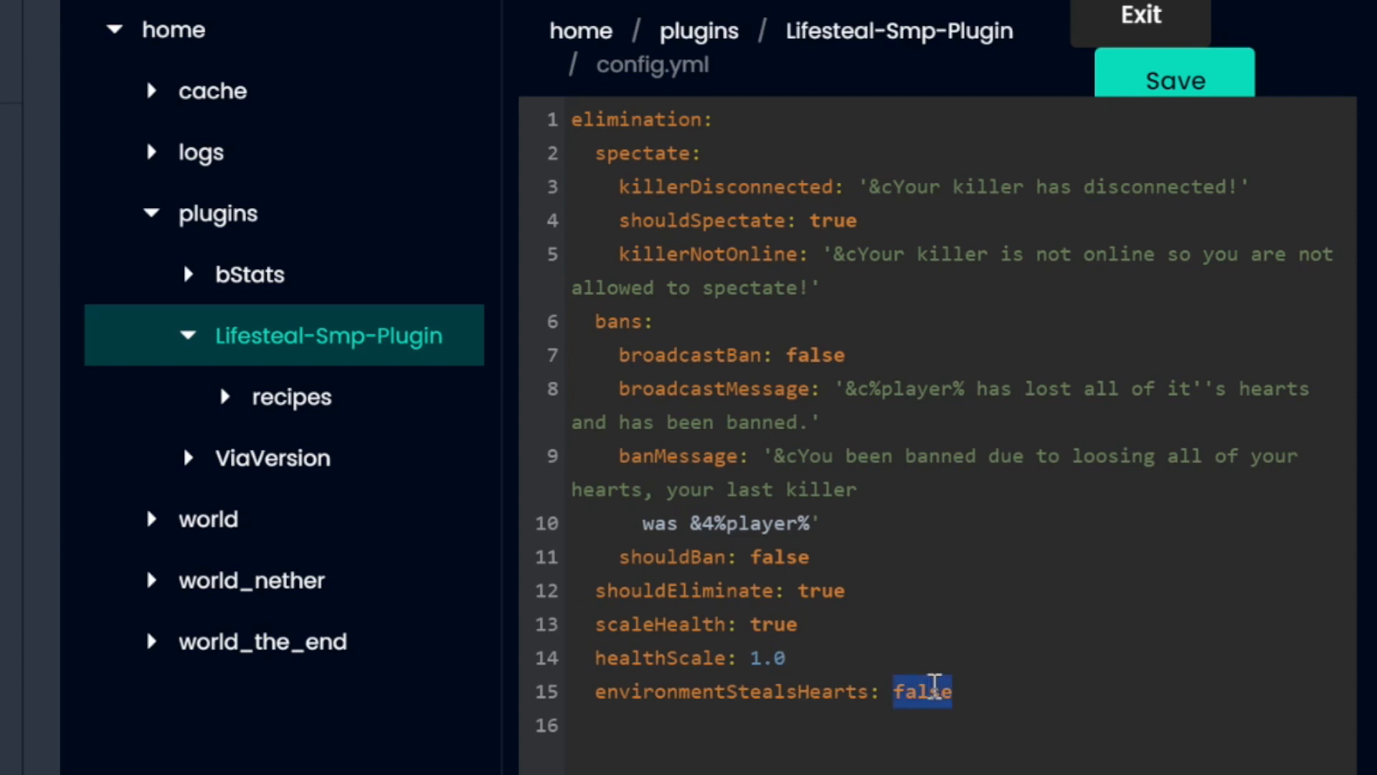
pyautogui.write('true')
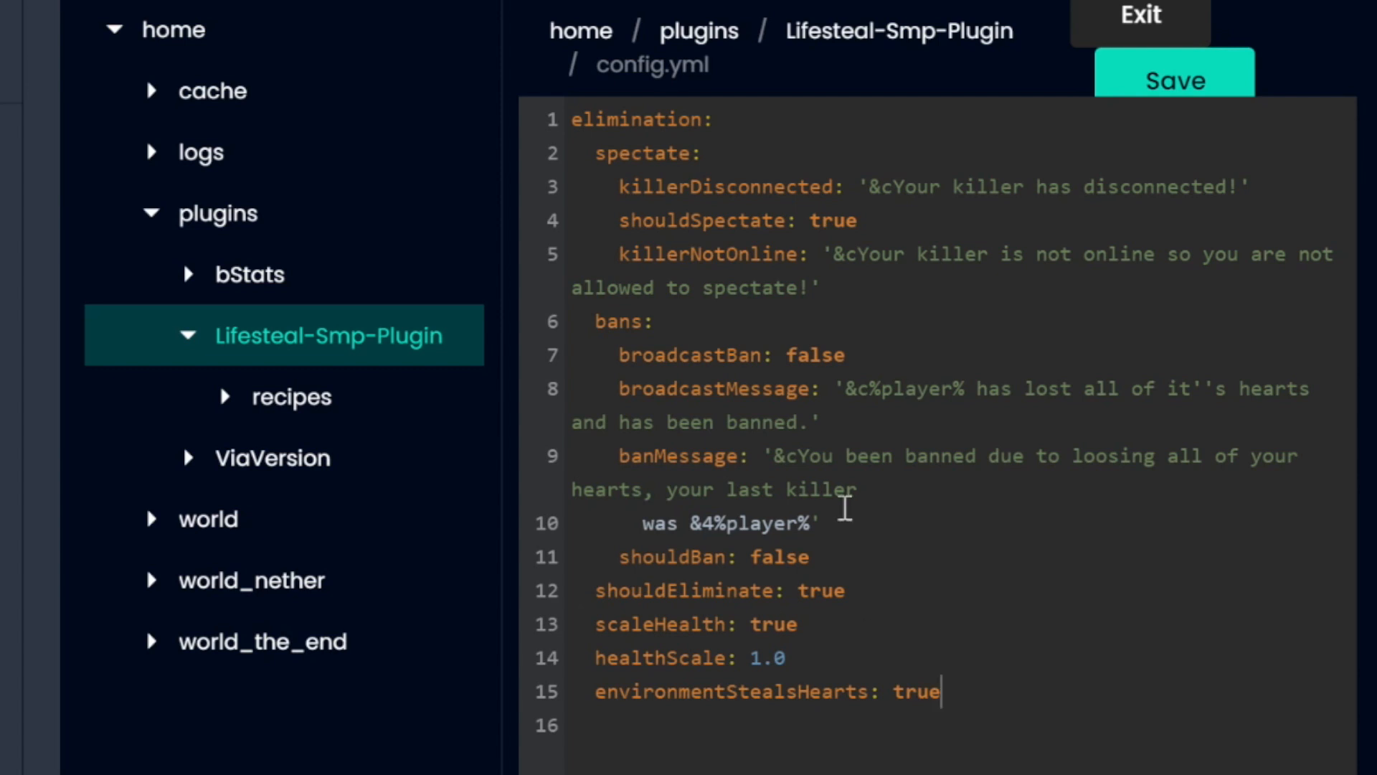
pyautogui.click(1188, 84)
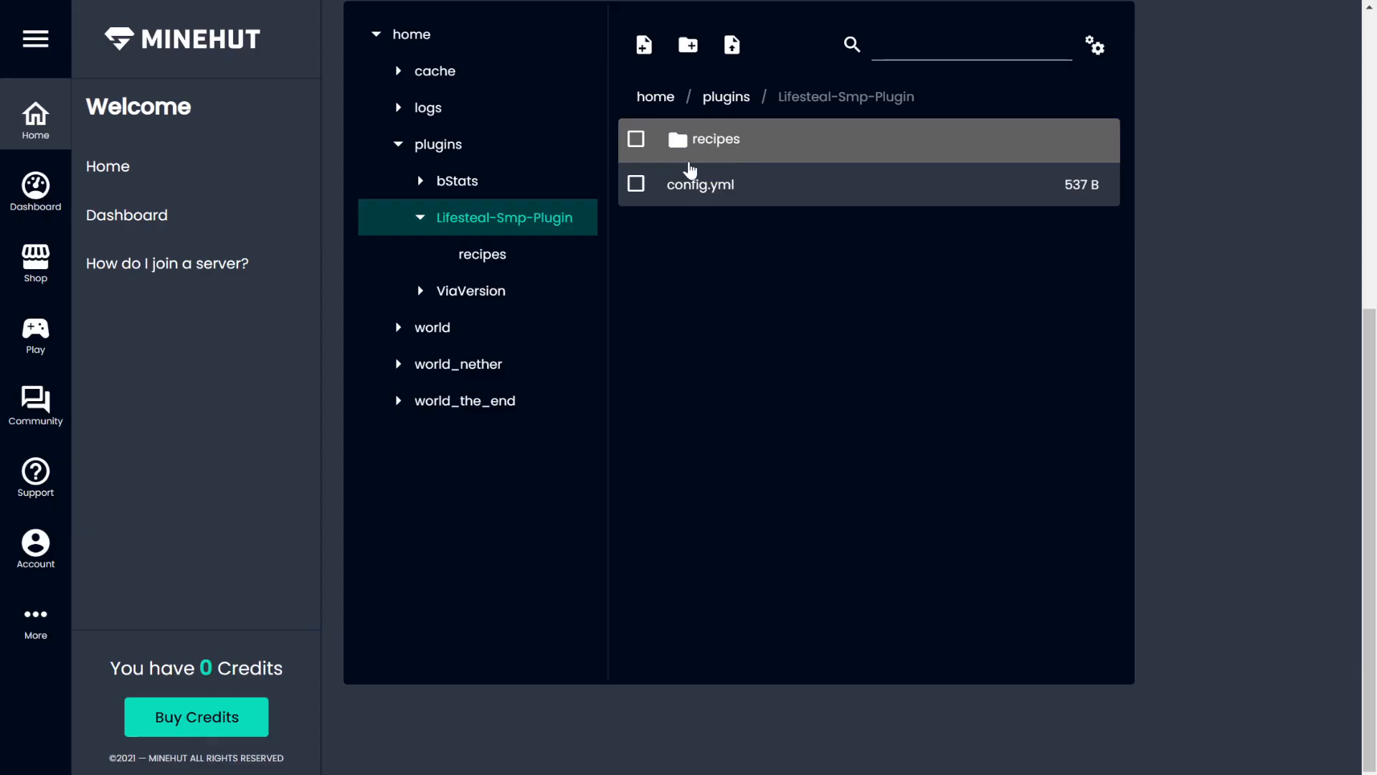
# Open heartRecipe.json in the Lifesteal-Smp-Plugin recipes folder and examine its enabled, shaped and recipe pattern settings
pyautogui.click(689, 216)
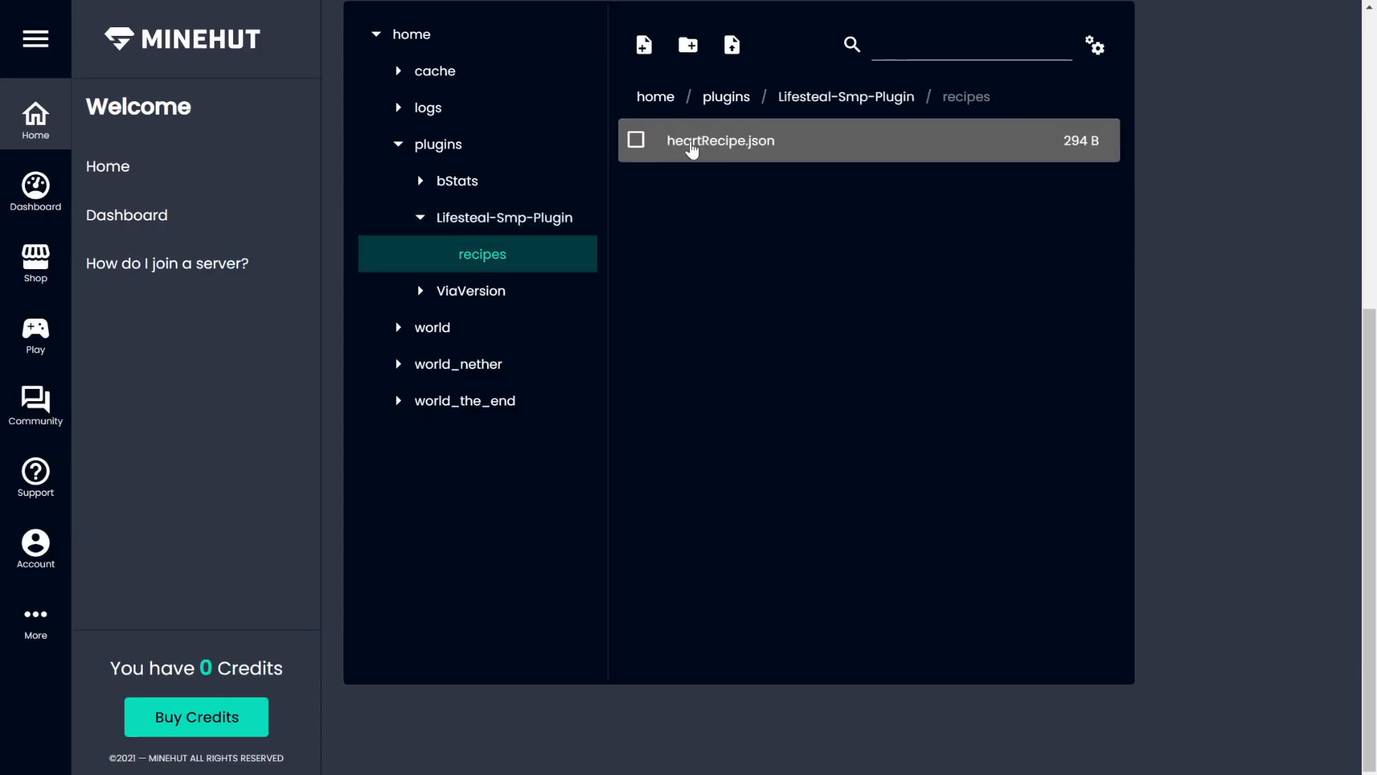
pyautogui.click(689, 144)
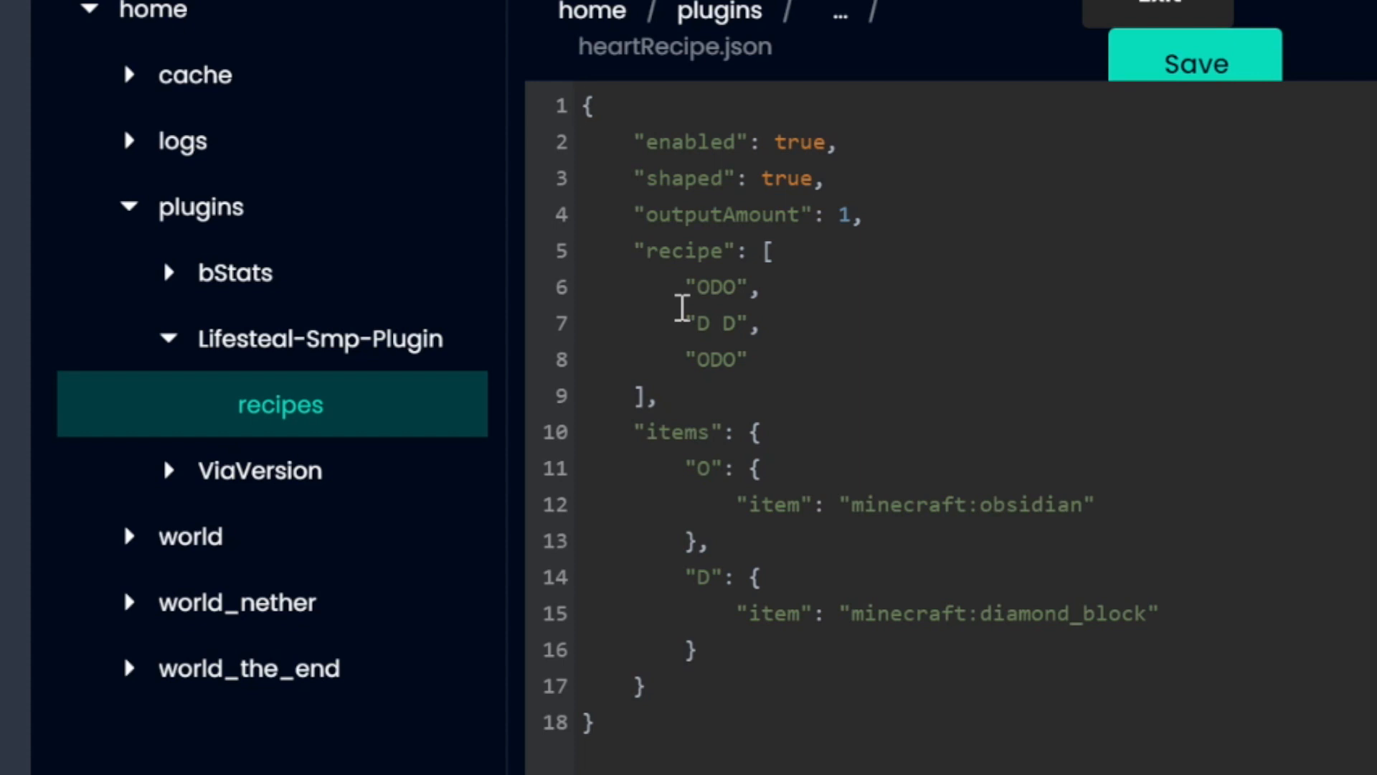
pyautogui.doubleClick(814, 142)
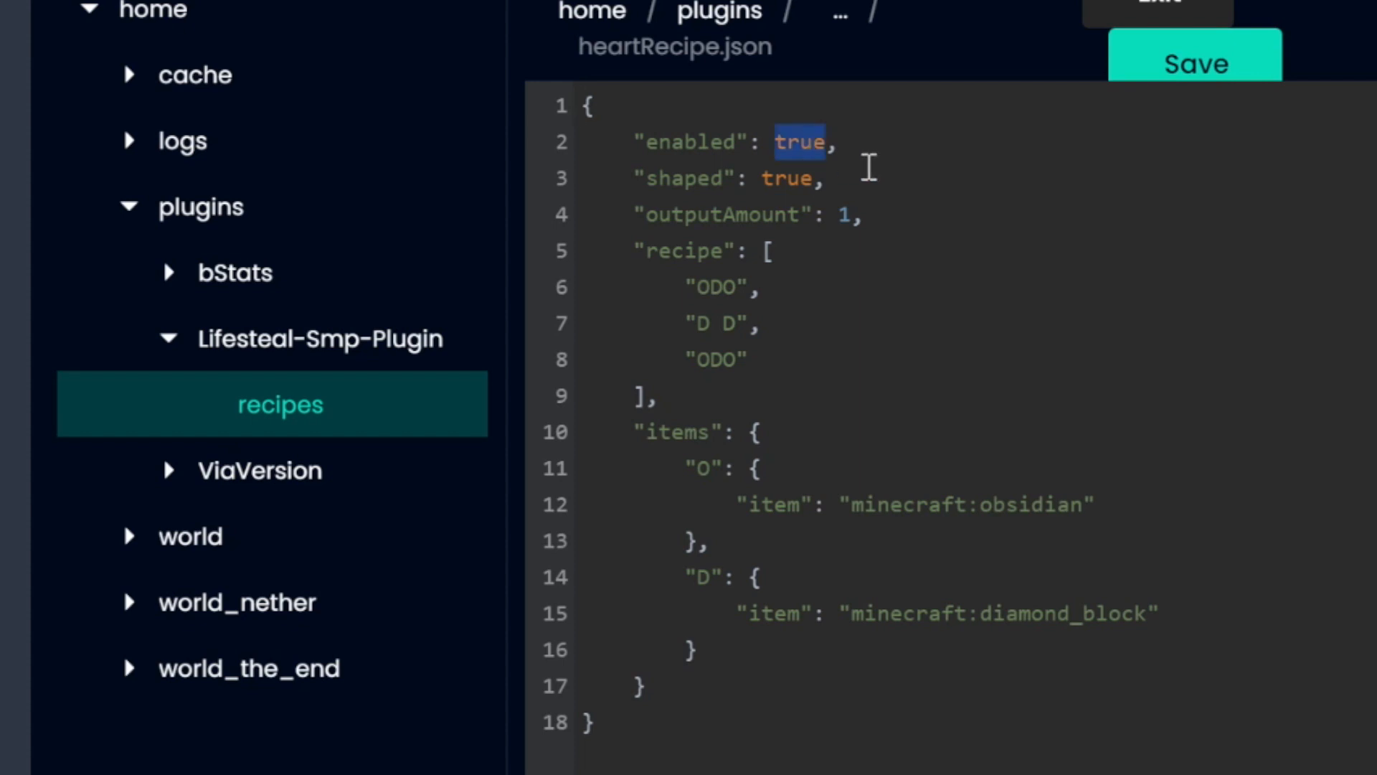
pyautogui.doubleClick(779, 179)
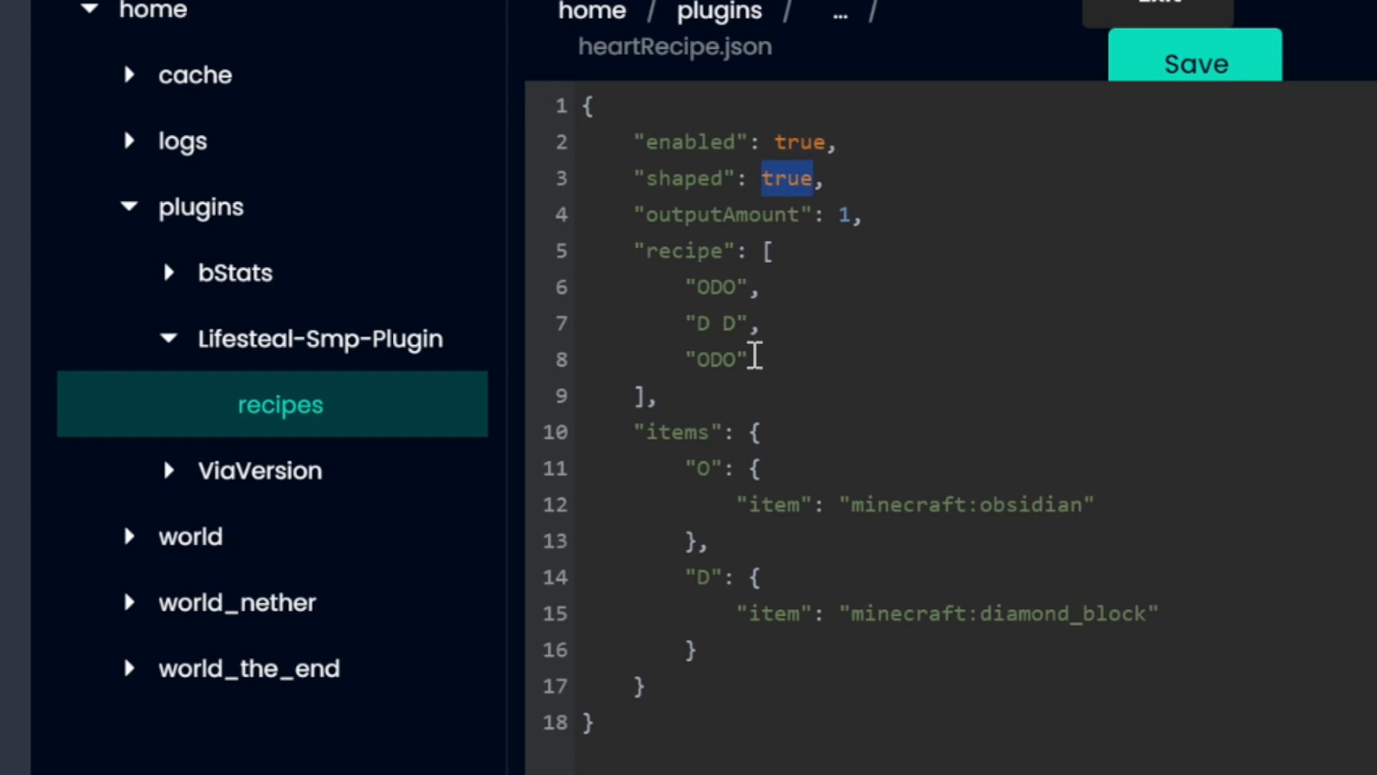
pyautogui.moveTo(753, 363); pyautogui.dragTo(894, 252)
pyautogui.click(787, 355)
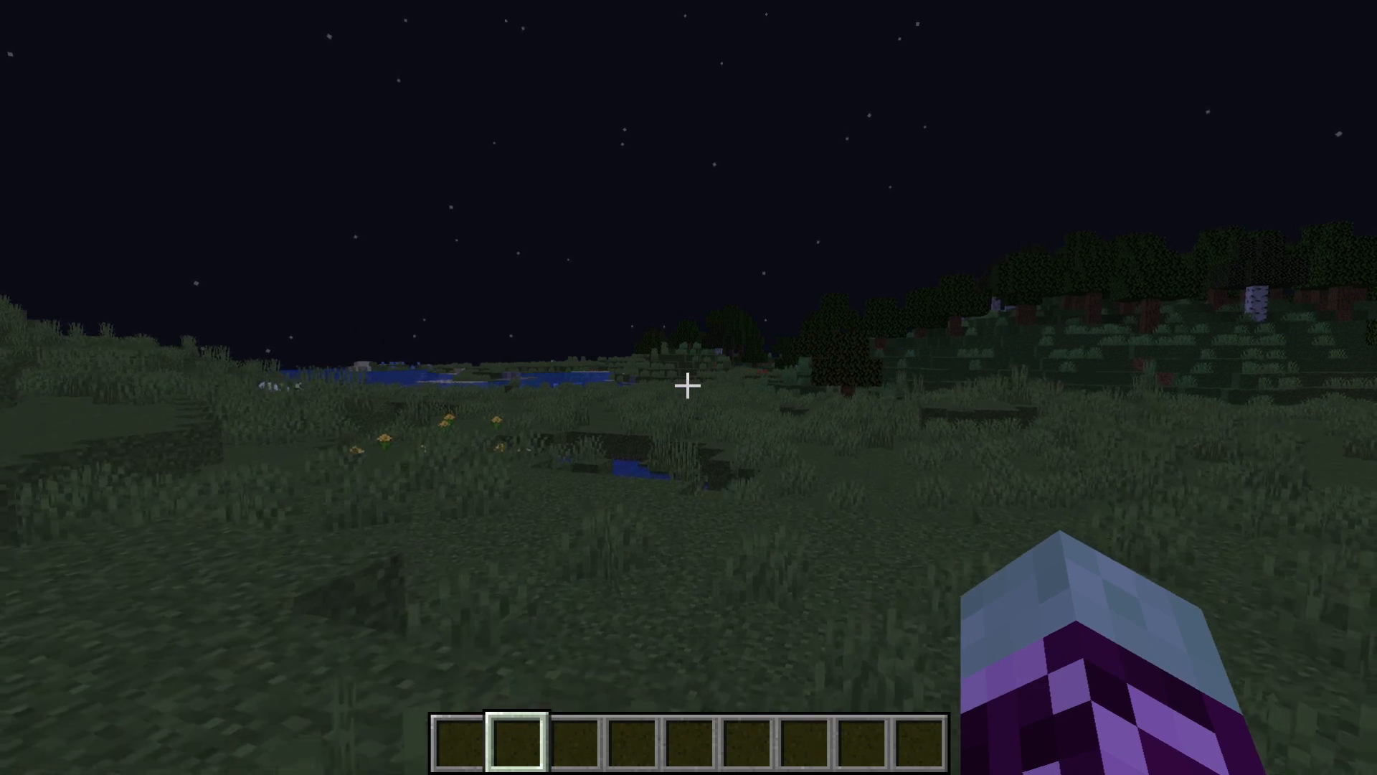
# Switch to Minecraft and run /lsreload in the game chat to reload the plugin
pyautogui.press('/')
pyautogui.write('lsreload')
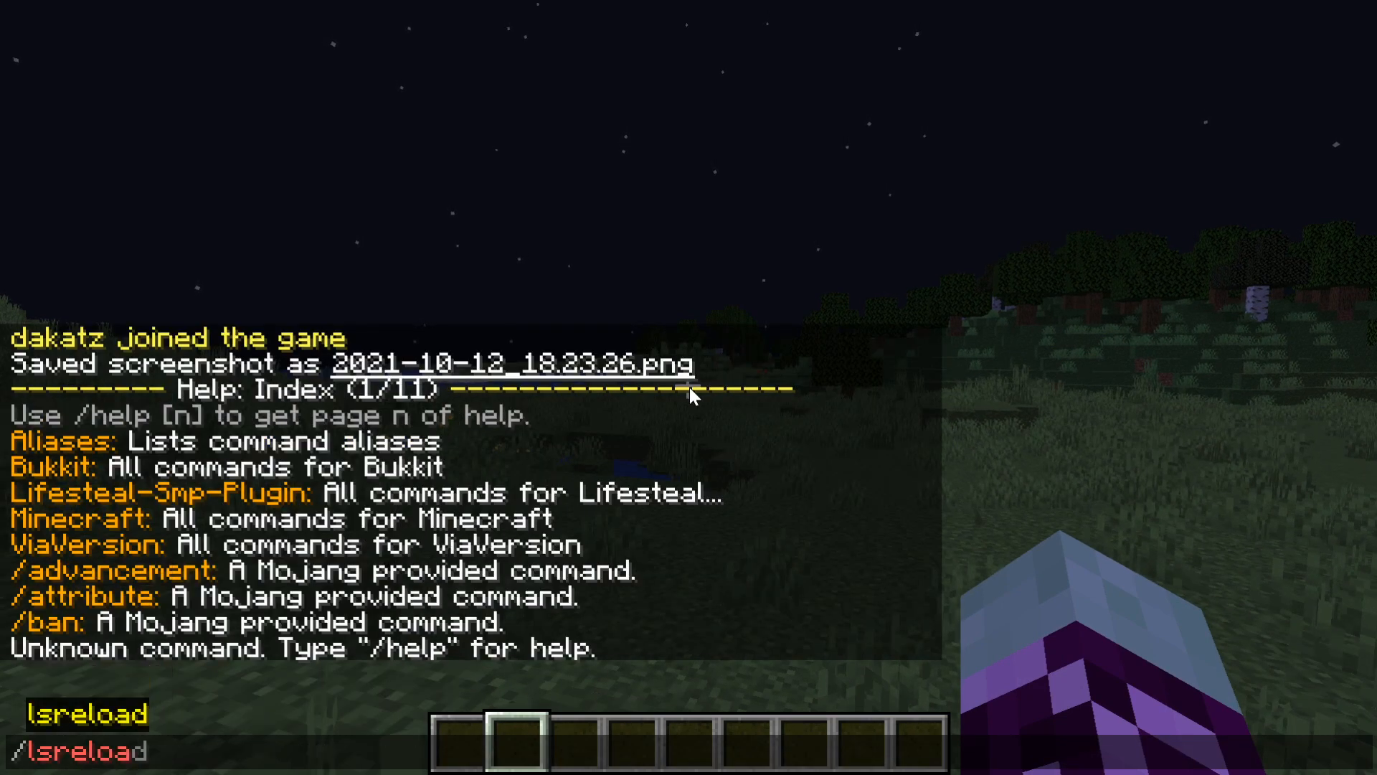
pyautogui.press('Return')
pyautogui.press('t')
pyautogui.press('Escape')
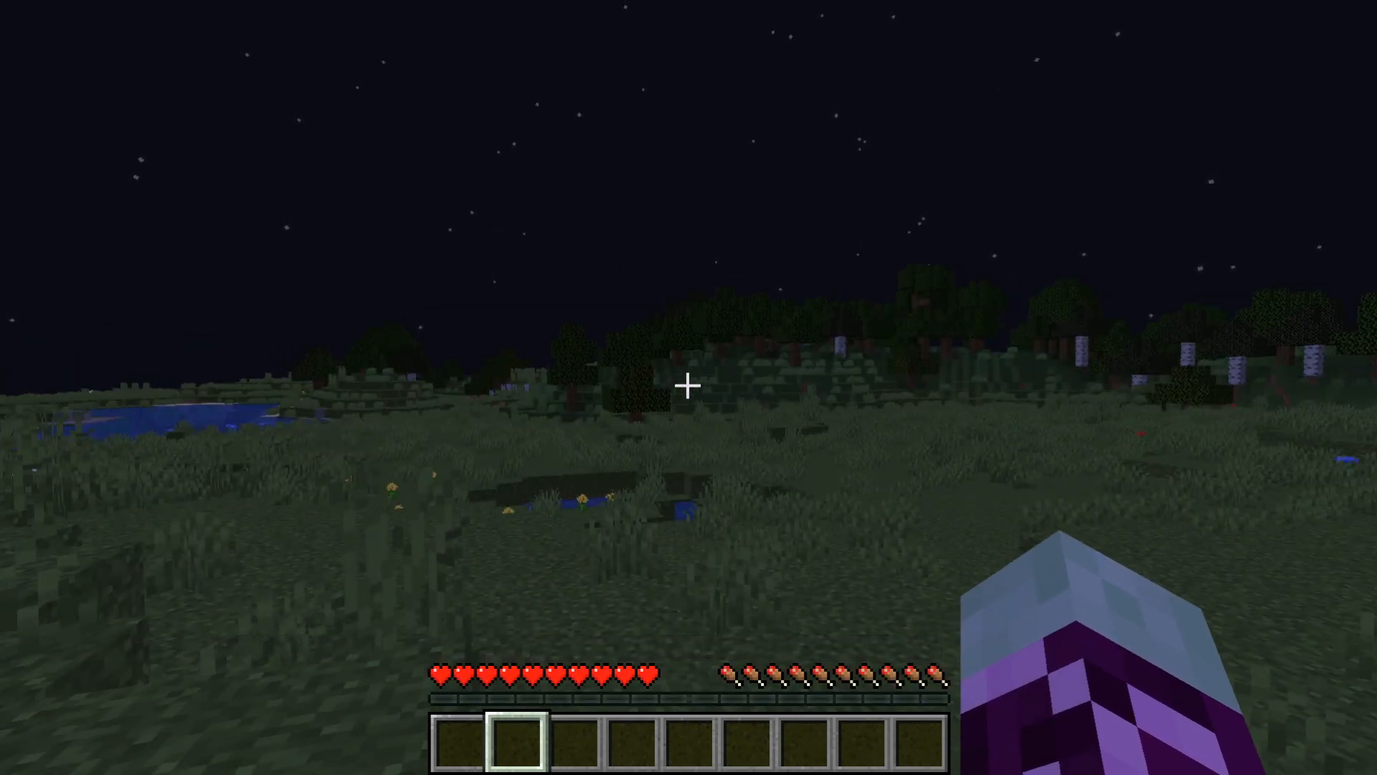
# Test environmental heart loss by running /kill twice, respawning after each death
pyautogui.write('/kill')
pyautogui.press('Return')
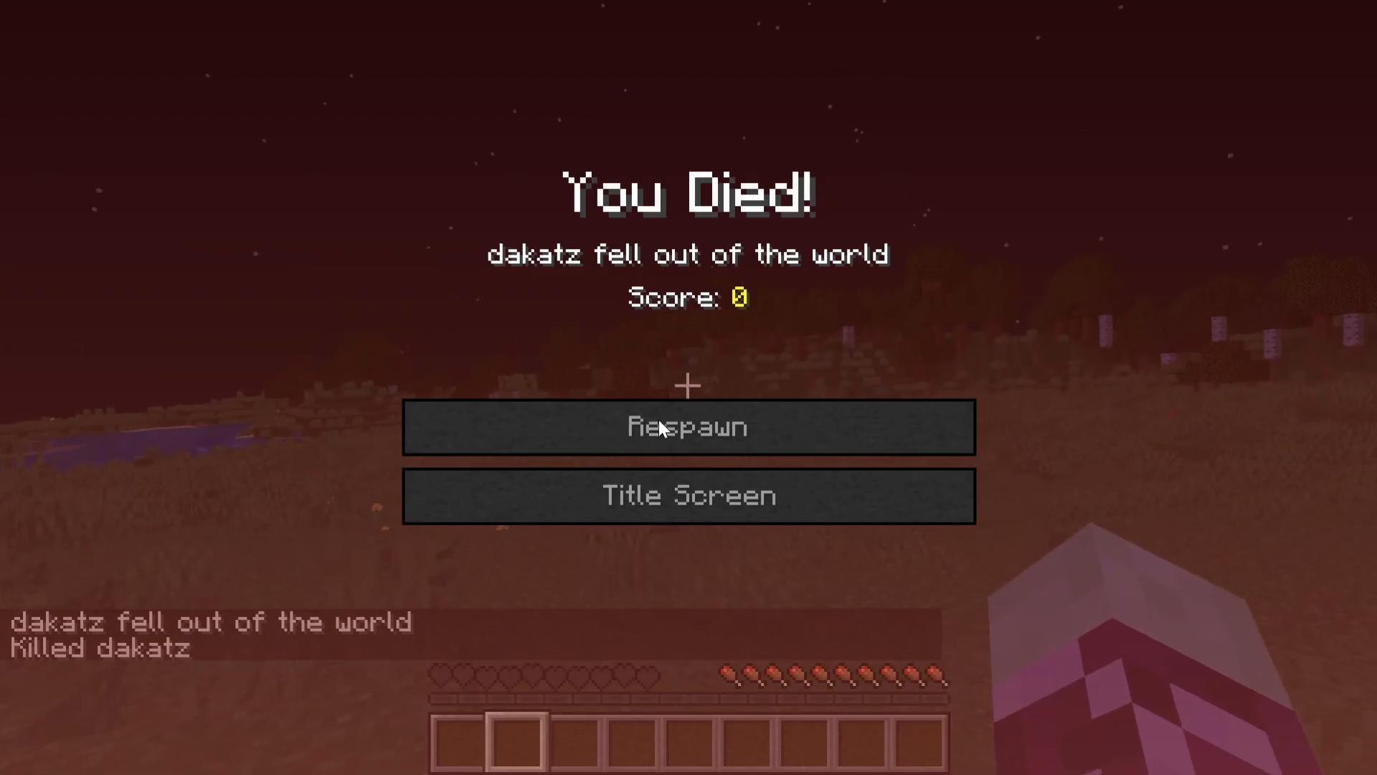
pyautogui.click(659, 420)
pyautogui.press('t')
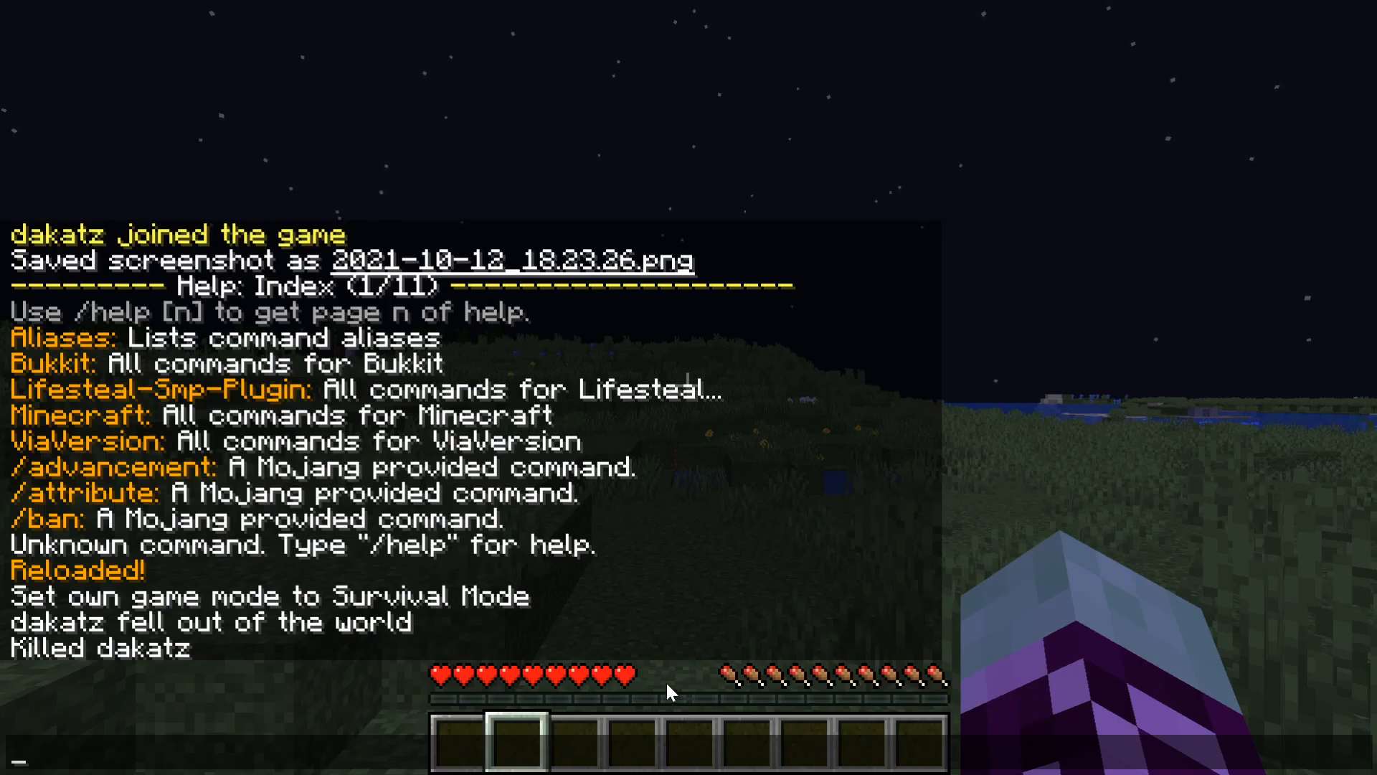
pyautogui.press('Escape')
pyautogui.press('t')
pyautogui.press('Up')
pyautogui.press('Return')
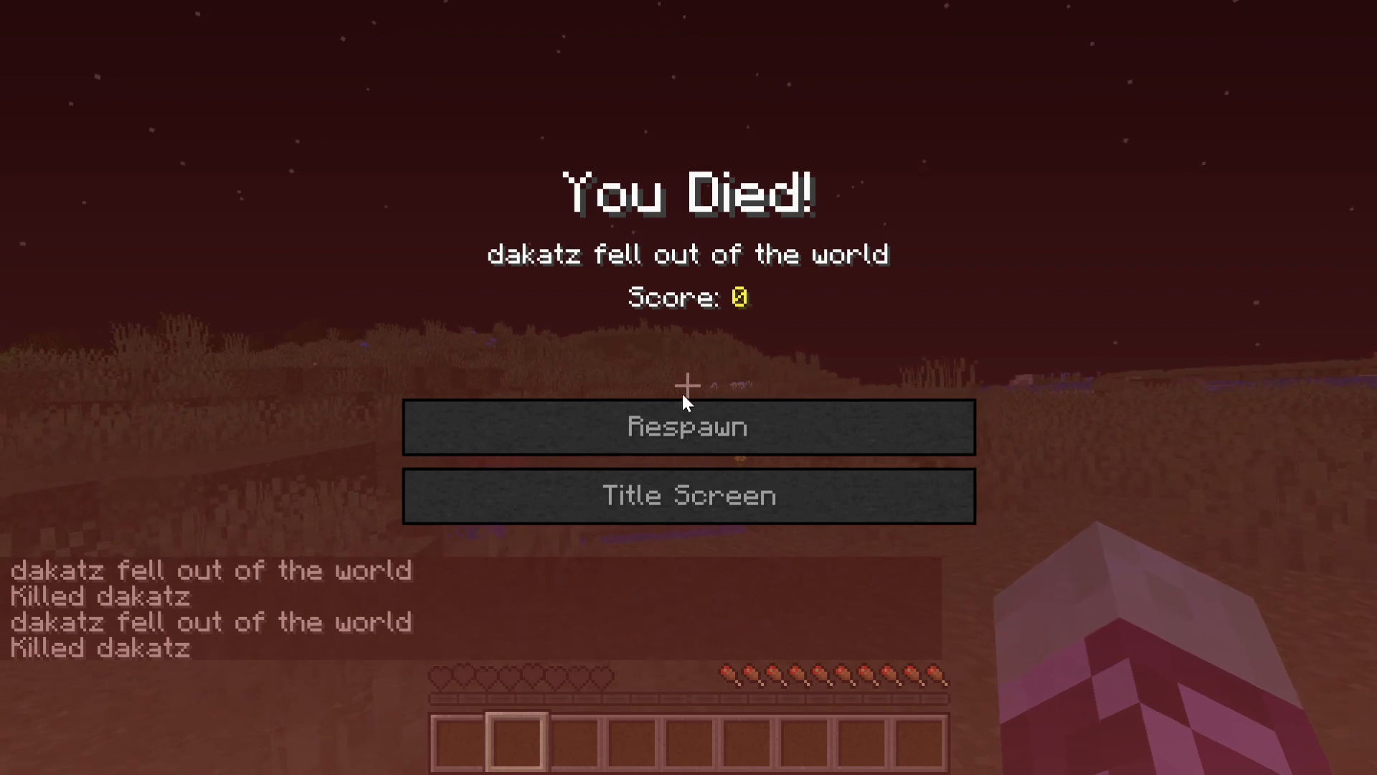
pyautogui.click(674, 410)
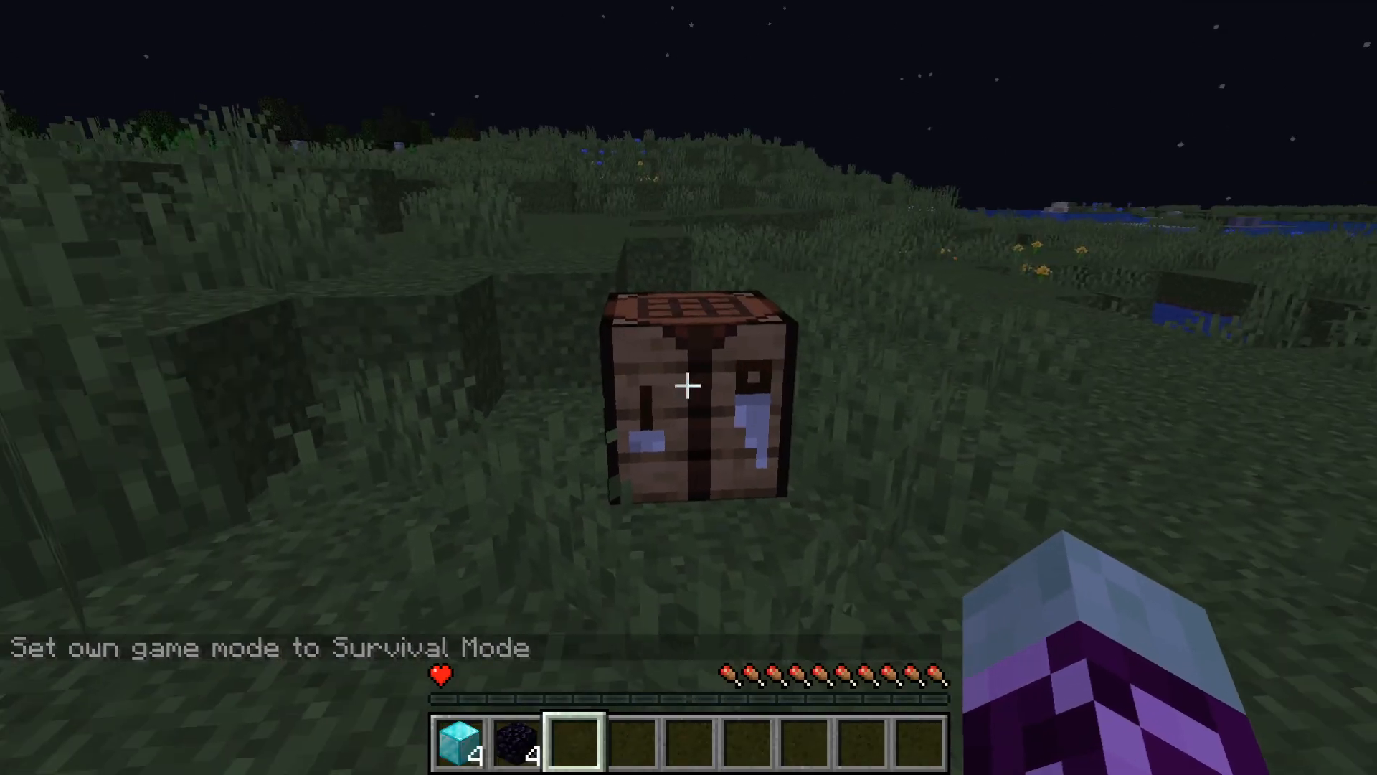
# Open the crafting table and place one obsidian in each of the four corners of the grid
pyautogui.press('w')
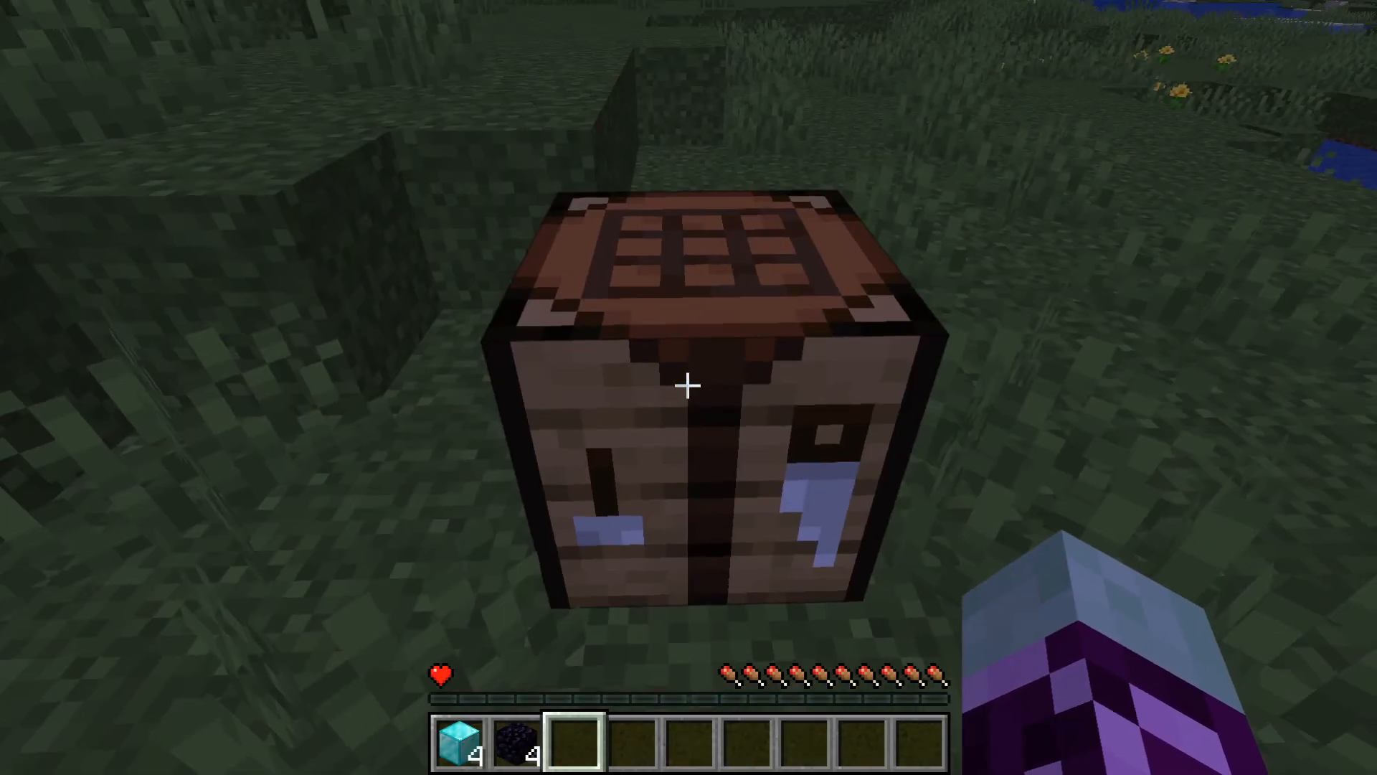
pyautogui.rightClick(687, 386)
pyautogui.click(535, 578)
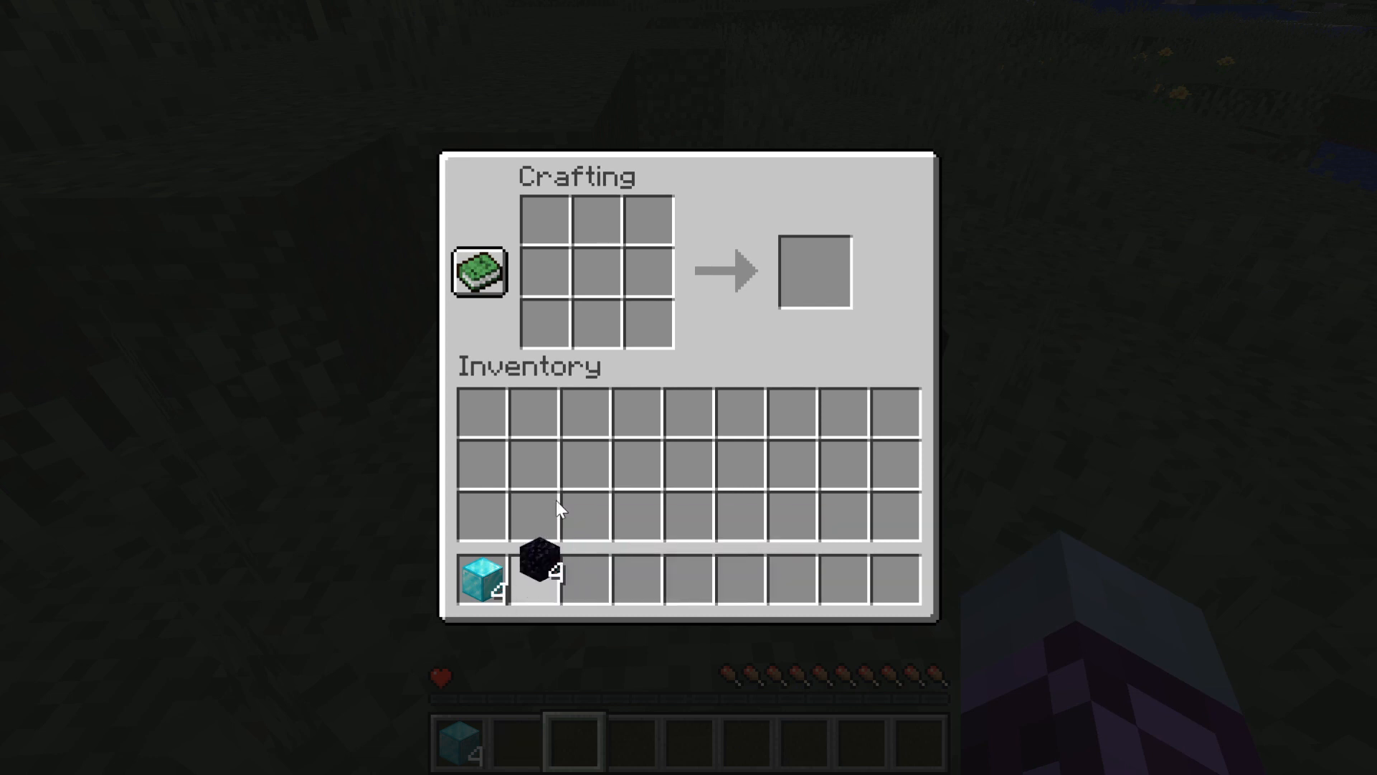
pyautogui.rightClick(662, 213)
pyautogui.rightClick(644, 341)
pyautogui.rightClick(540, 359)
pyautogui.rightClick(554, 228)
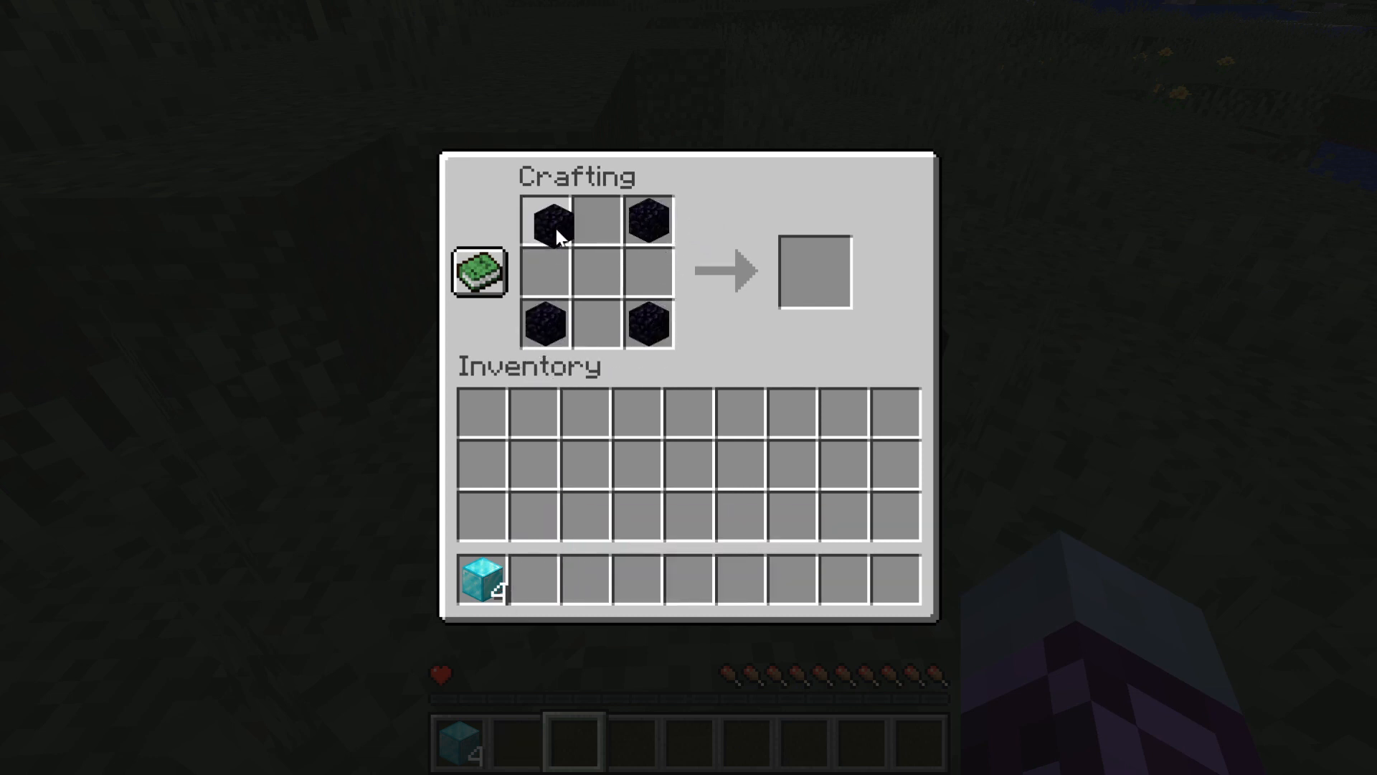
# Fill the four edge-centre cells with diamond blocks and move the crafted Extra heart into the second hotbar slot
pyautogui.click(481, 577)
pyautogui.rightClick(598, 221)
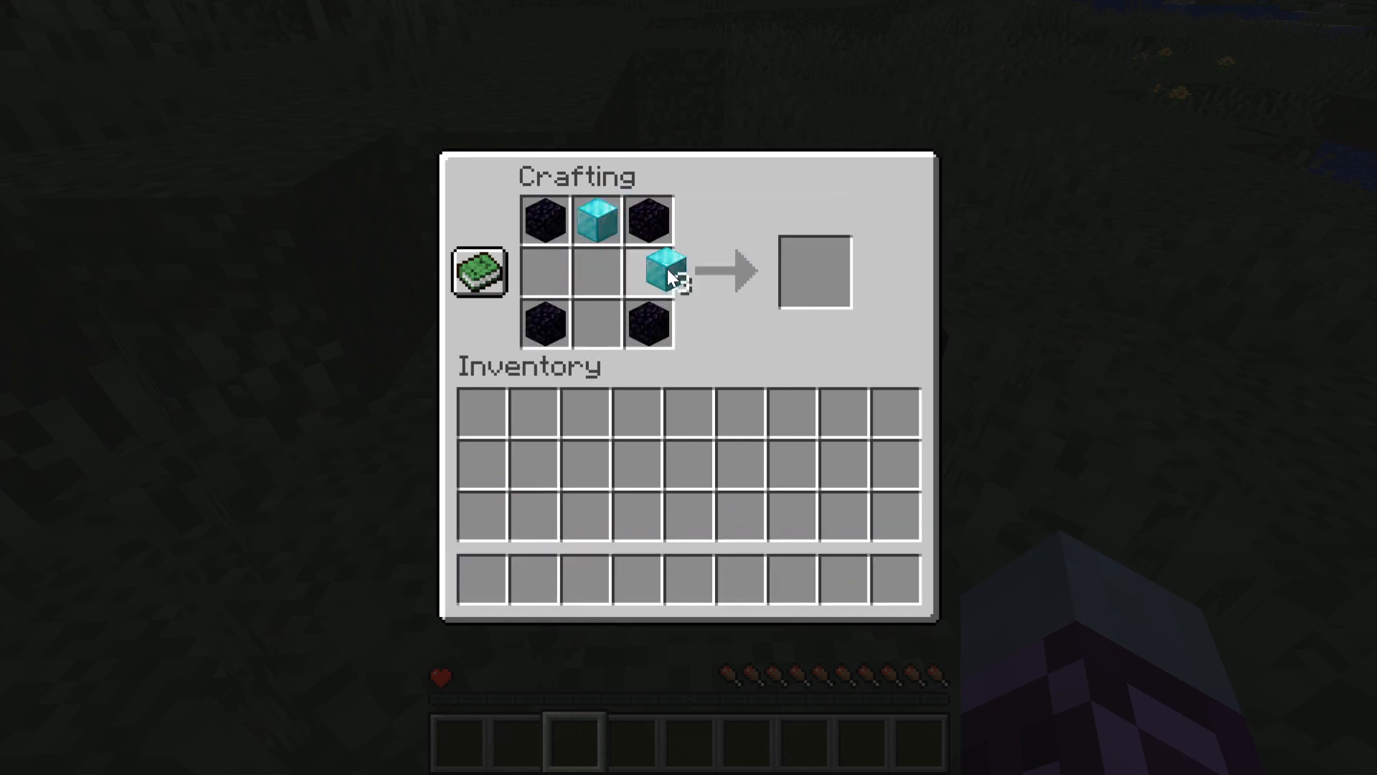
pyautogui.rightClick(596, 333)
pyautogui.rightClick(553, 264)
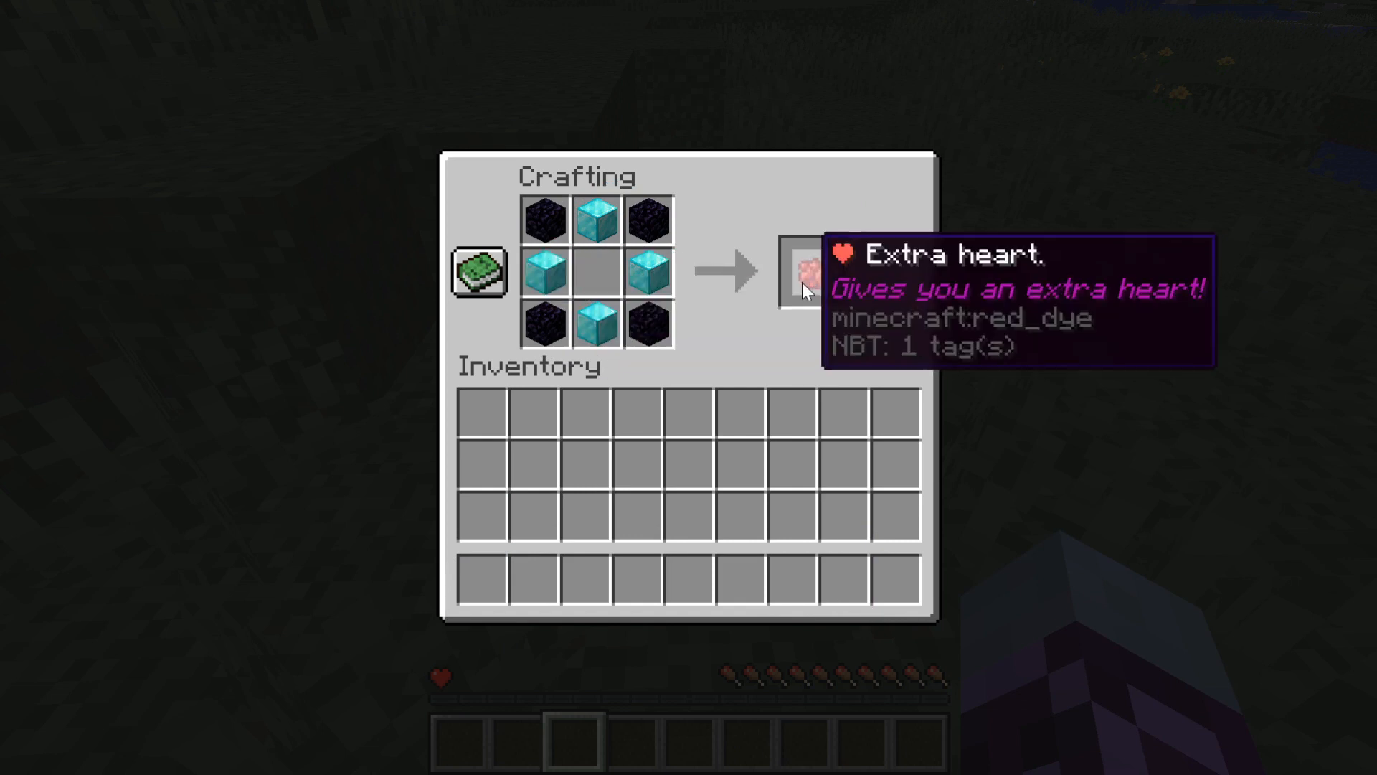
pyautogui.click(815, 282)
pyautogui.click(536, 574)
pyautogui.press('e')
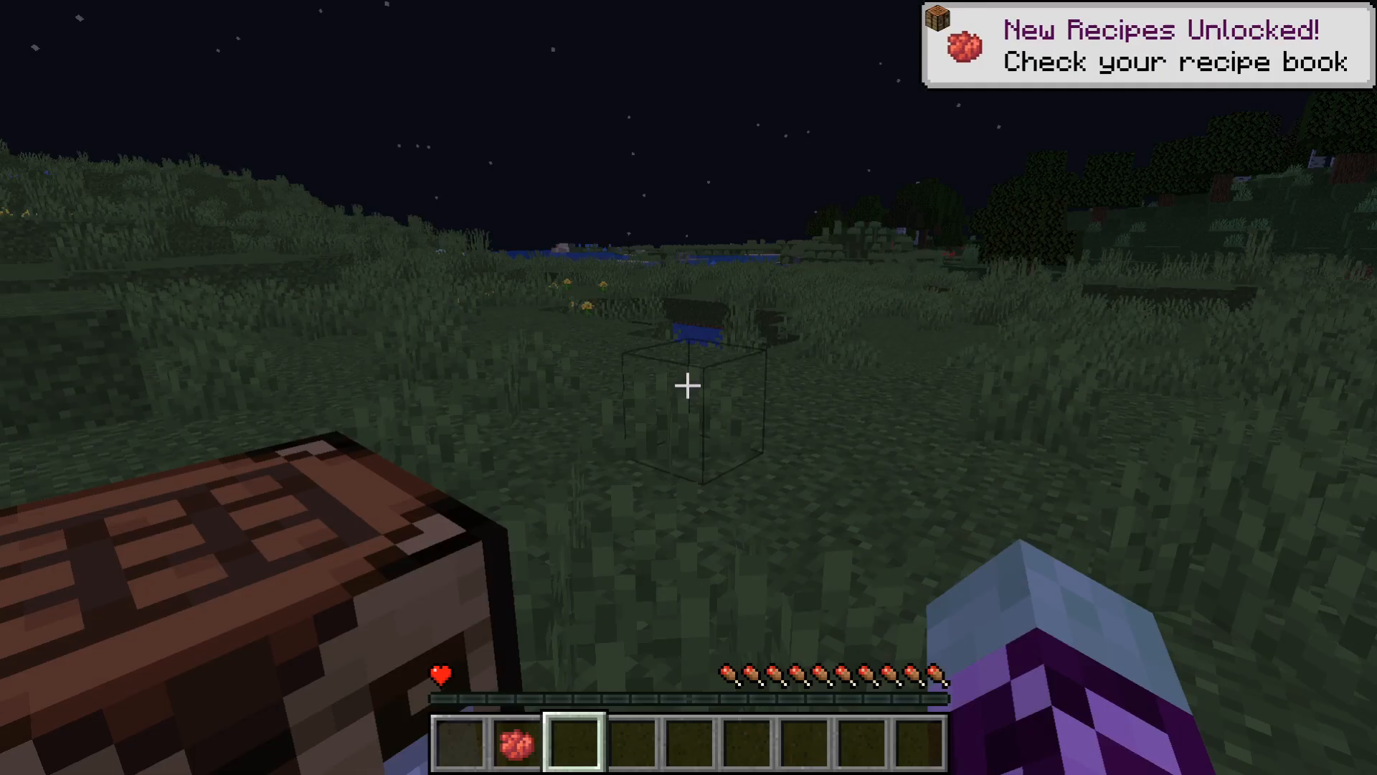
# Select the Extra heart in the hotbar, use it, and check the player's heart bar
pyautogui.scroll(1, 687, 386)
pyautogui.rightClick(688, 386)
pyautogui.press('t')
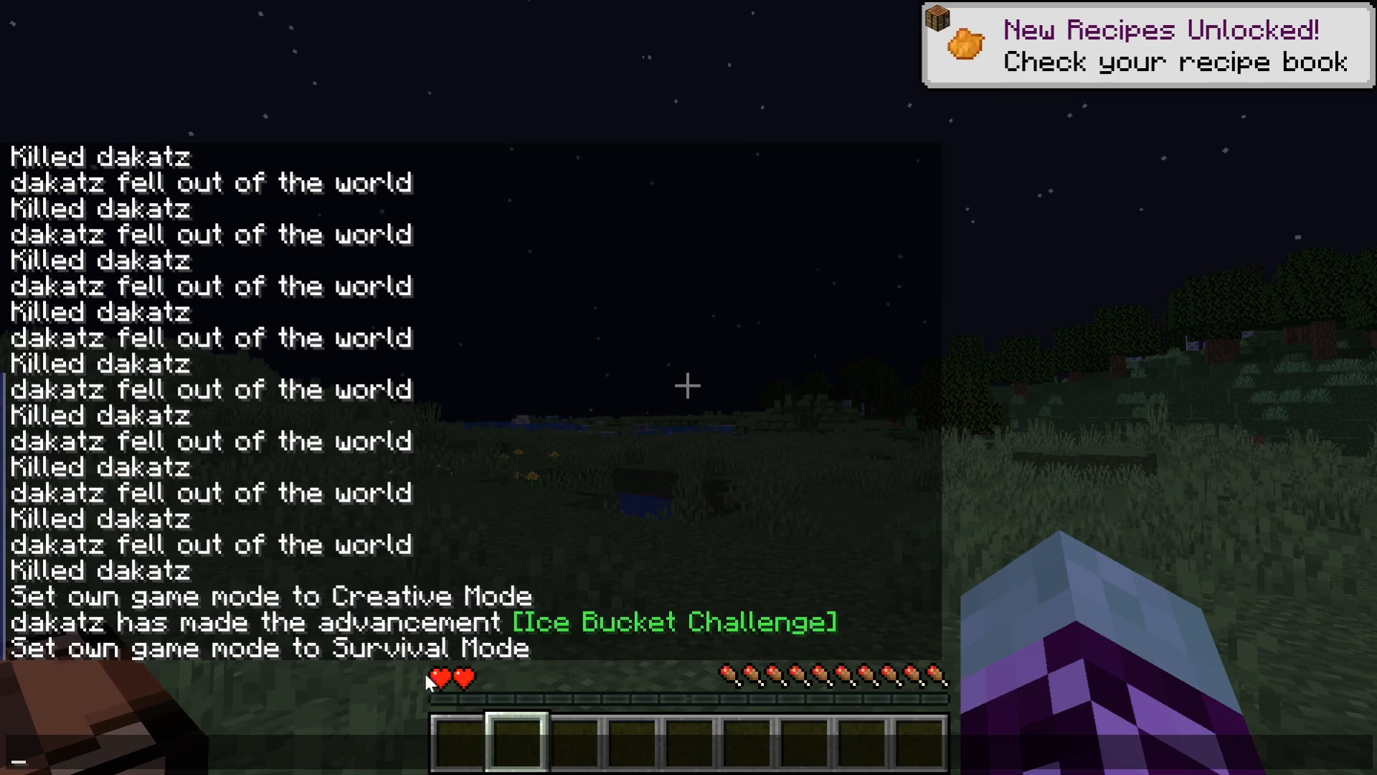
pyautogui.press('Escape')
# Run /kill twice more to use up the remaining hearts, choosing Respawn after each death
pyautogui.press('s')
pyautogui.press('/')
pyautogui.write('kill')
pyautogui.press('Return')
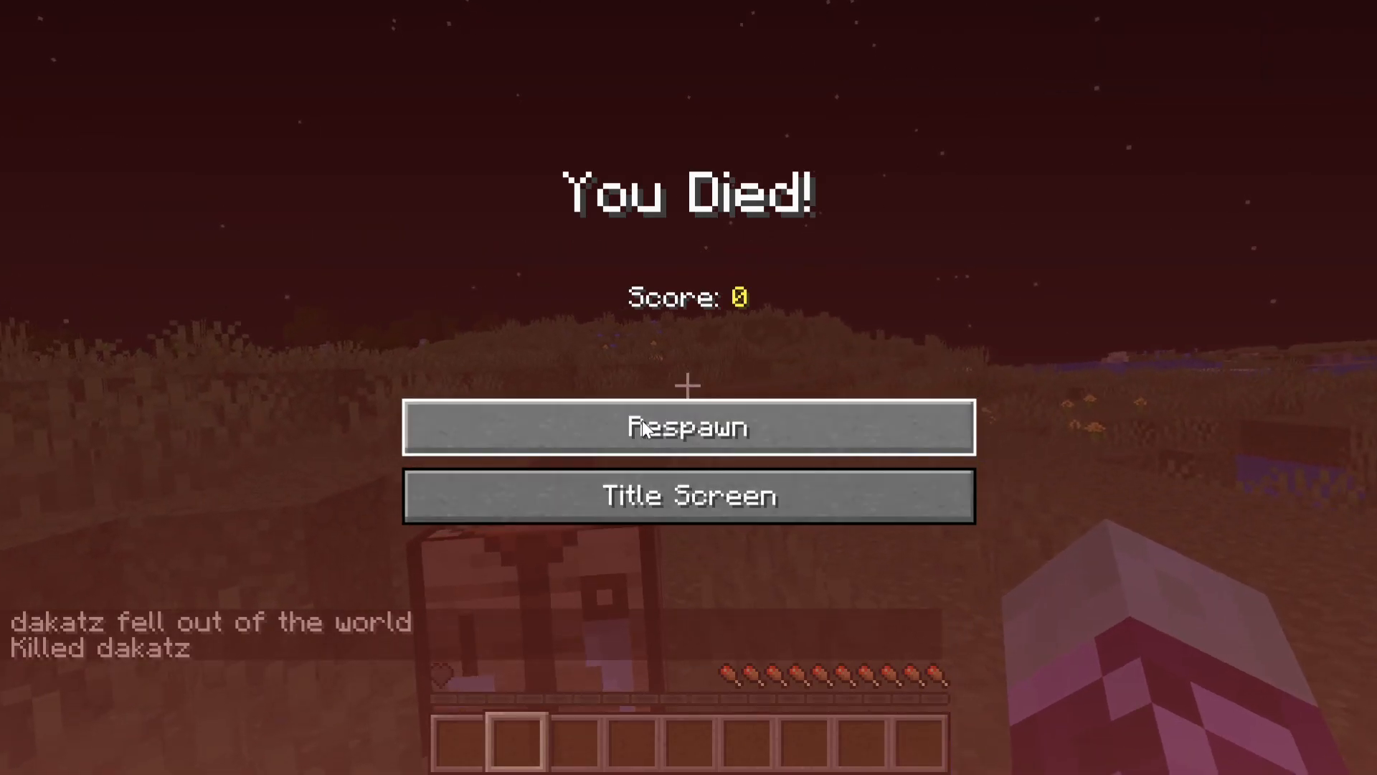
pyautogui.click(643, 421)
pyautogui.press('t')
pyautogui.press('Up')
pyautogui.press('Return')
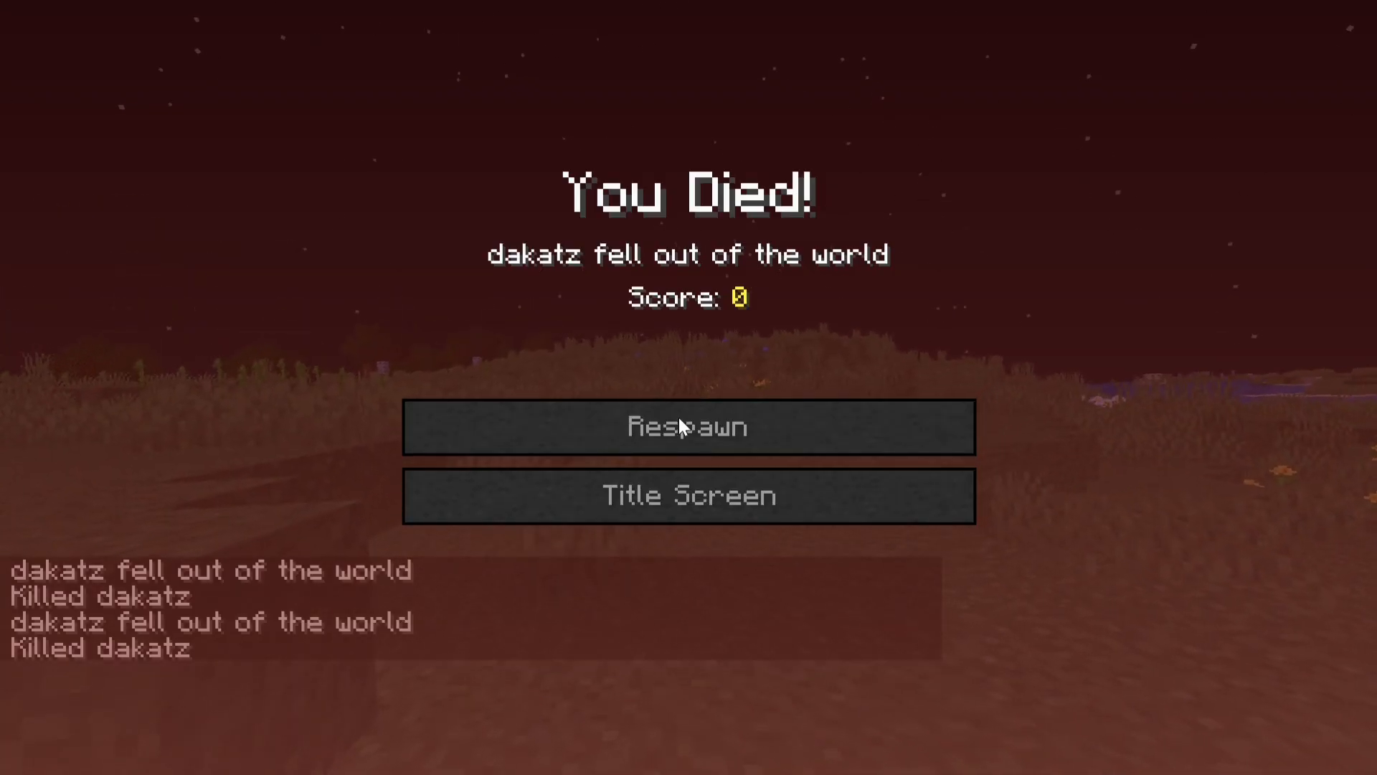
pyautogui.click(678, 417)
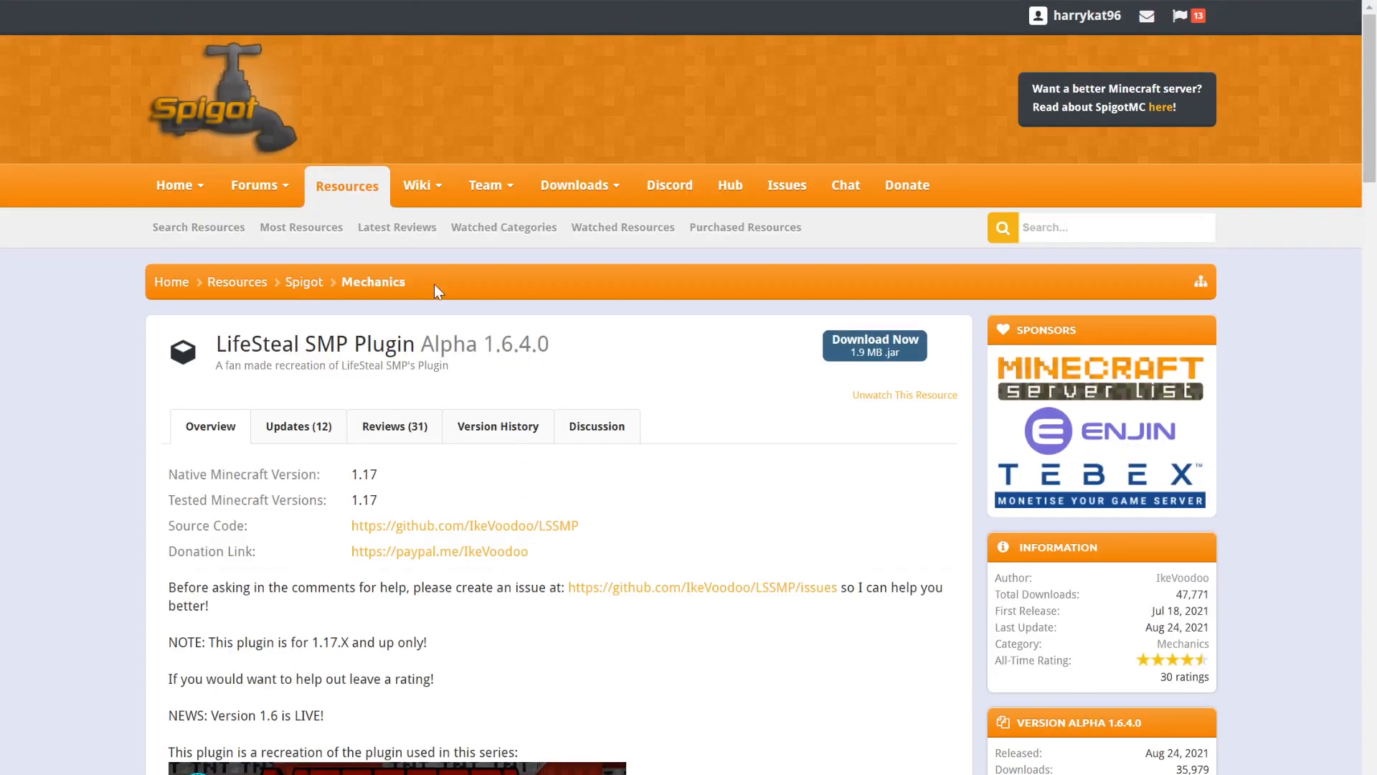
# Switch to the LifeSteal SMP Plugin page on Spigot and examine its list of commands
pyautogui.scroll(-12, 431, 337)
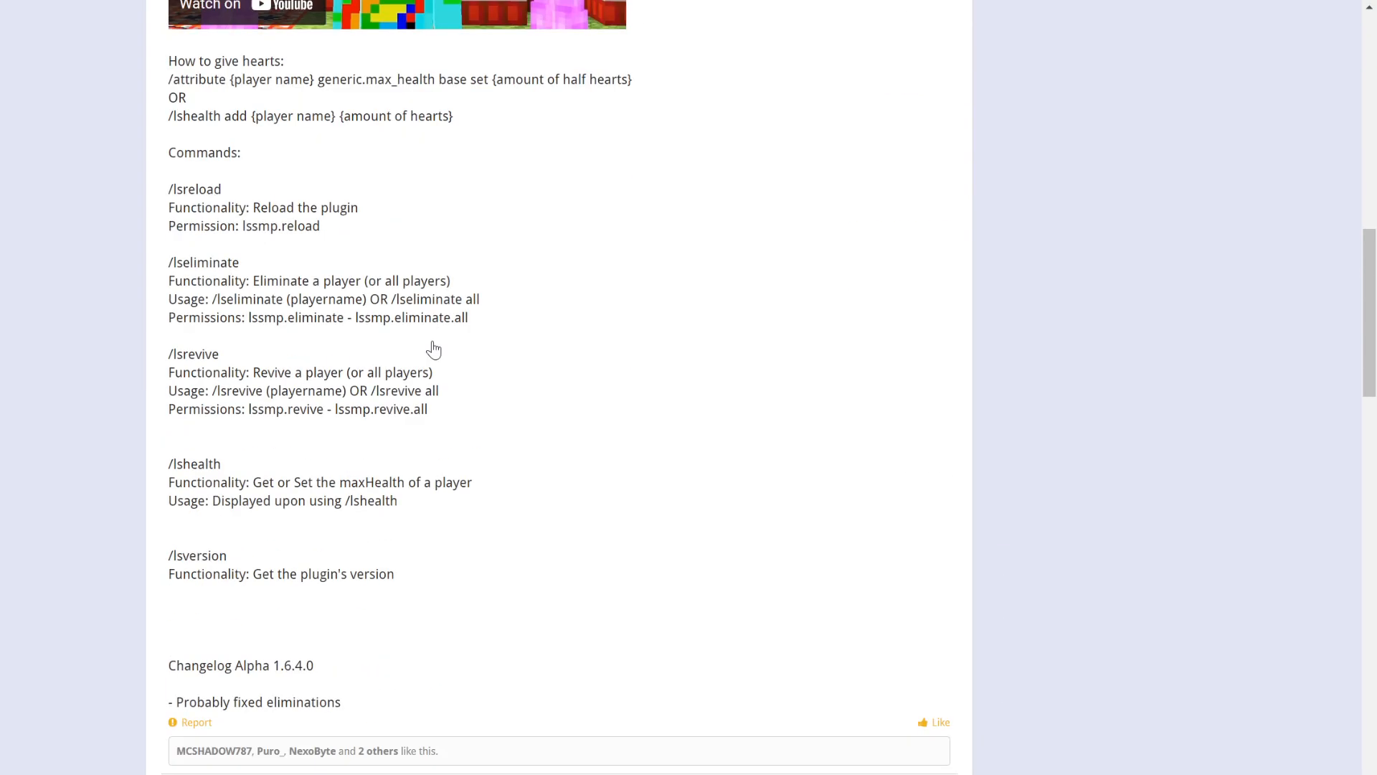
pyautogui.scroll(1, 329, 260)
pyautogui.moveTo(168, 148); pyautogui.dragTo(326, 671)
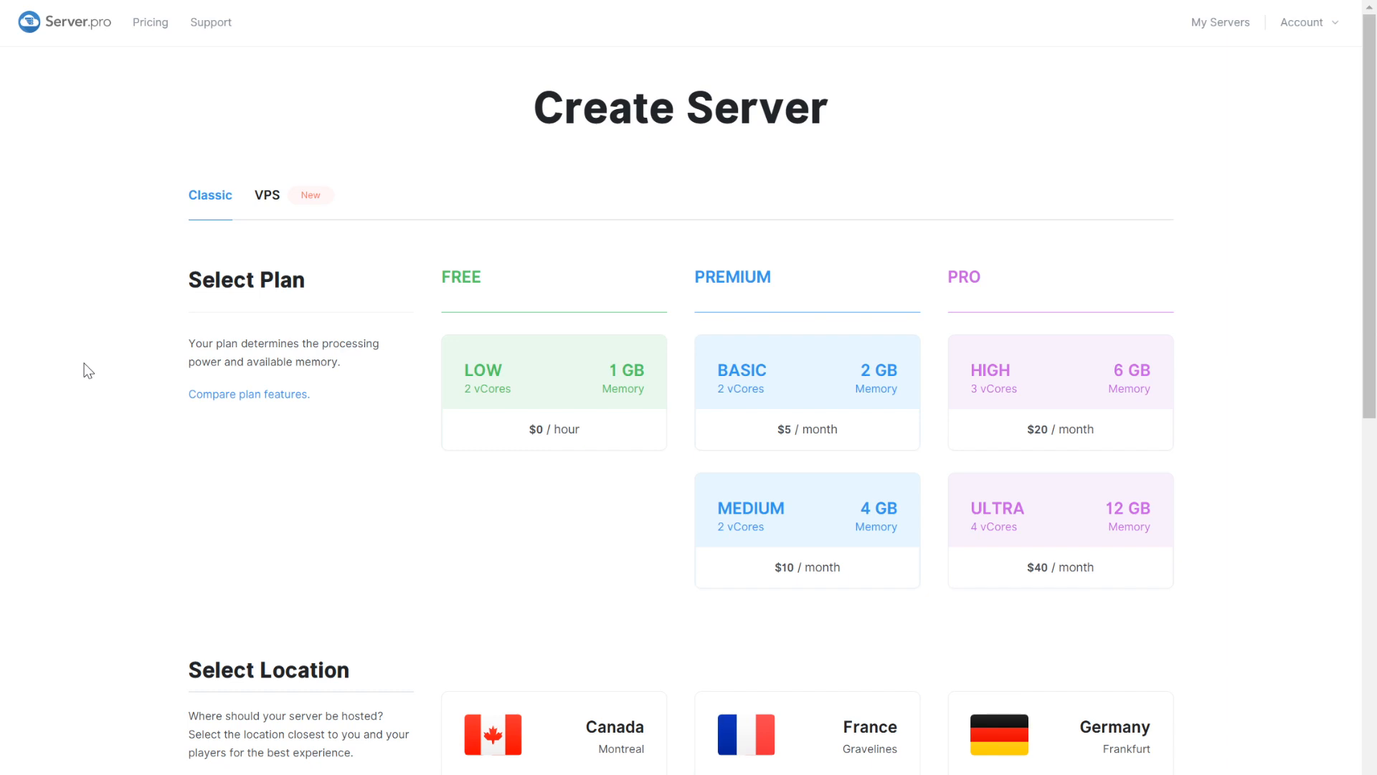
# On Server.pro's server creation page, select the free LOW 1 GB plan and the Canada (Montreal) location
pyautogui.click(528, 427)
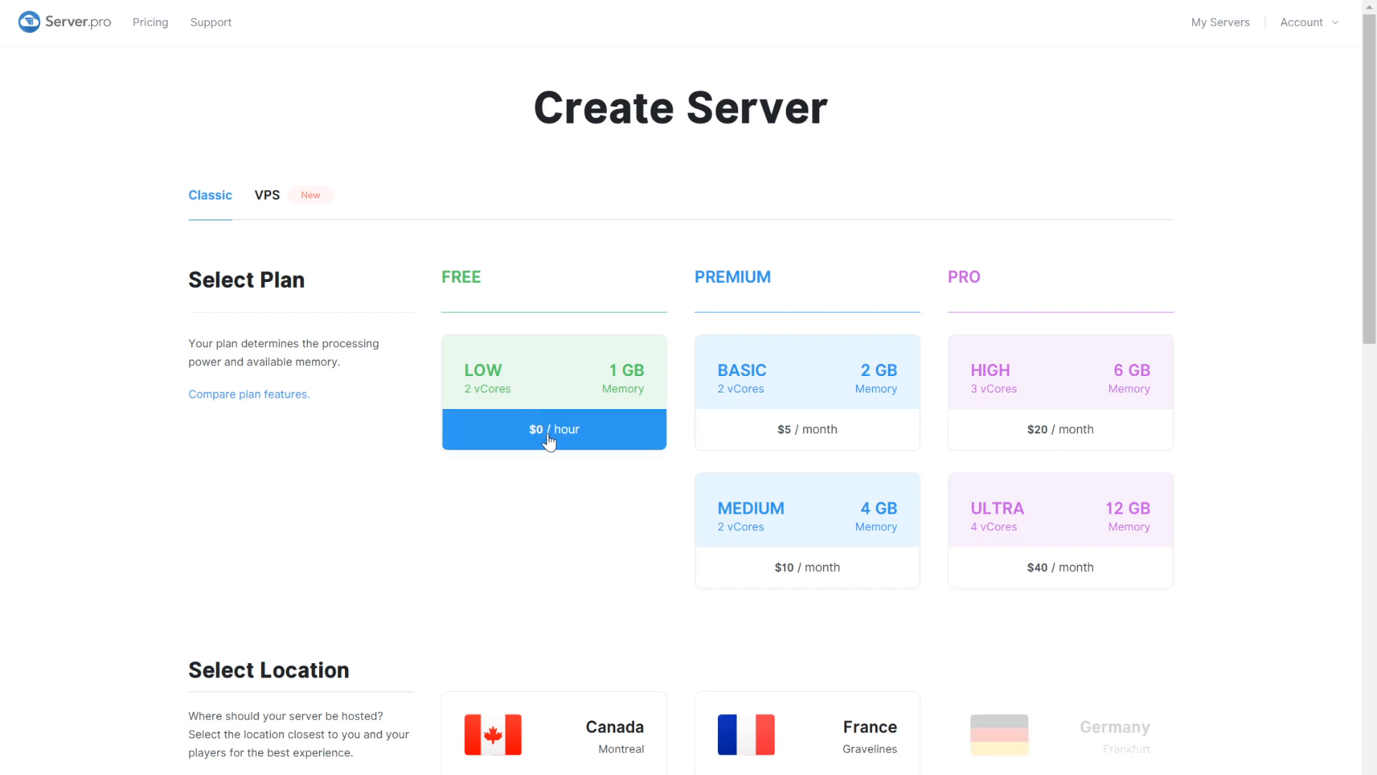
pyautogui.scroll(-5, 397, 433)
pyautogui.scroll(5, 529, 258)
pyautogui.scroll(-5, 545, 431)
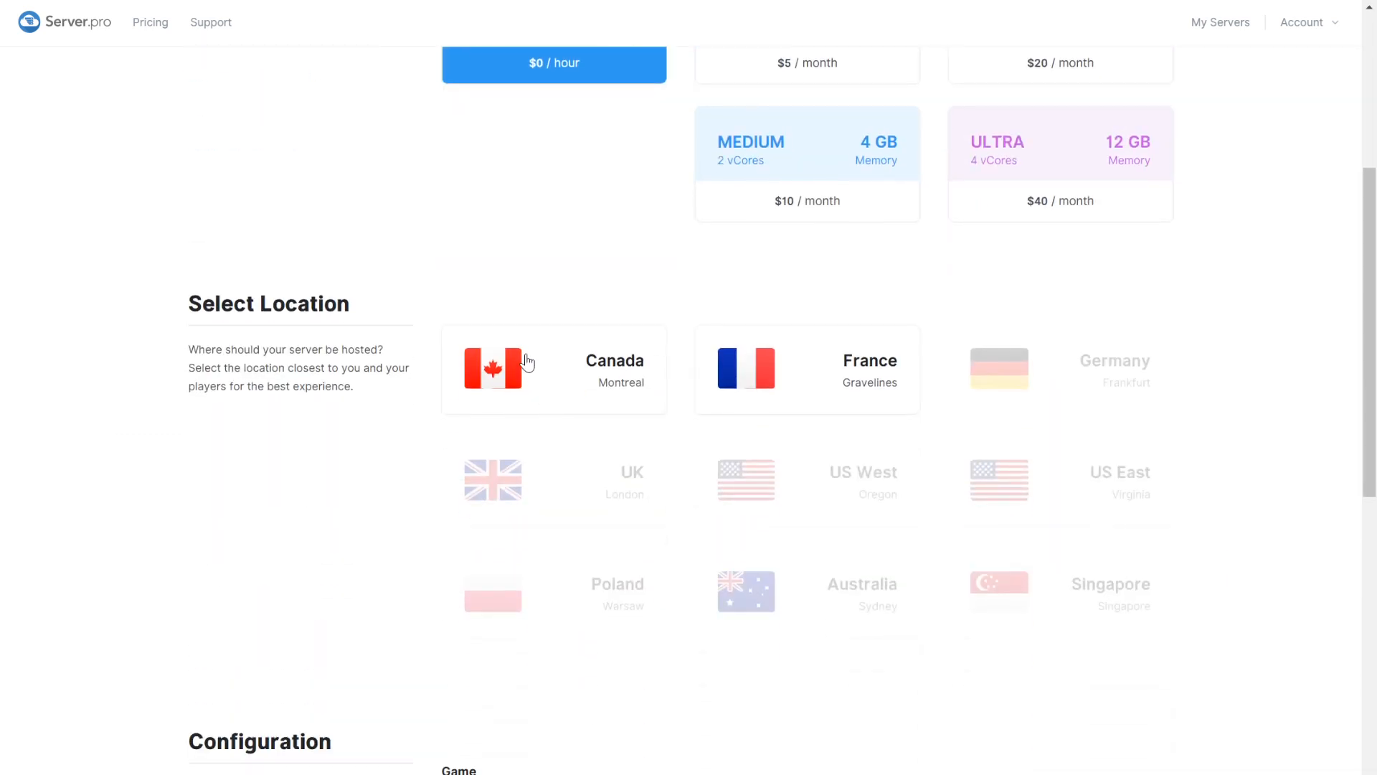
pyautogui.click(557, 391)
pyautogui.scroll(-6, 716, 413)
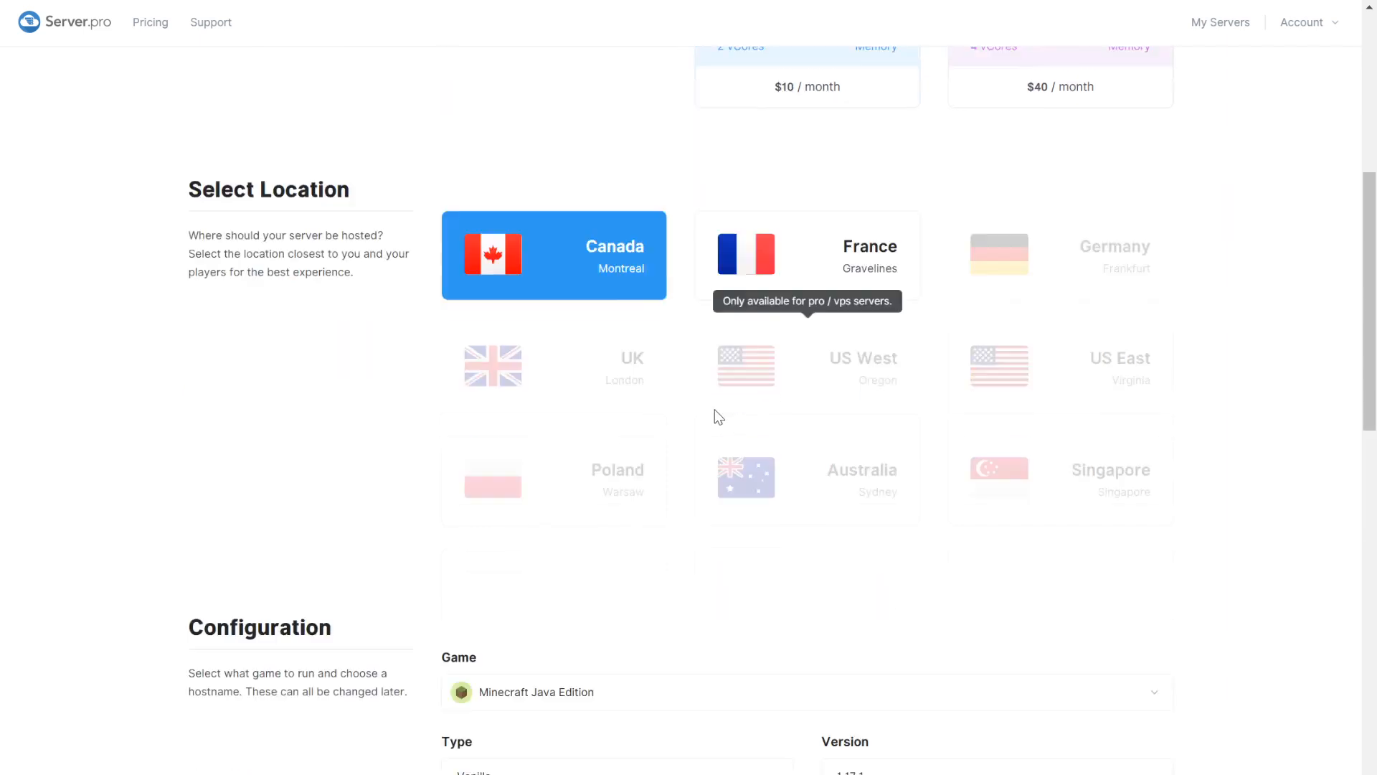
pyautogui.scroll(-1, 540, 401)
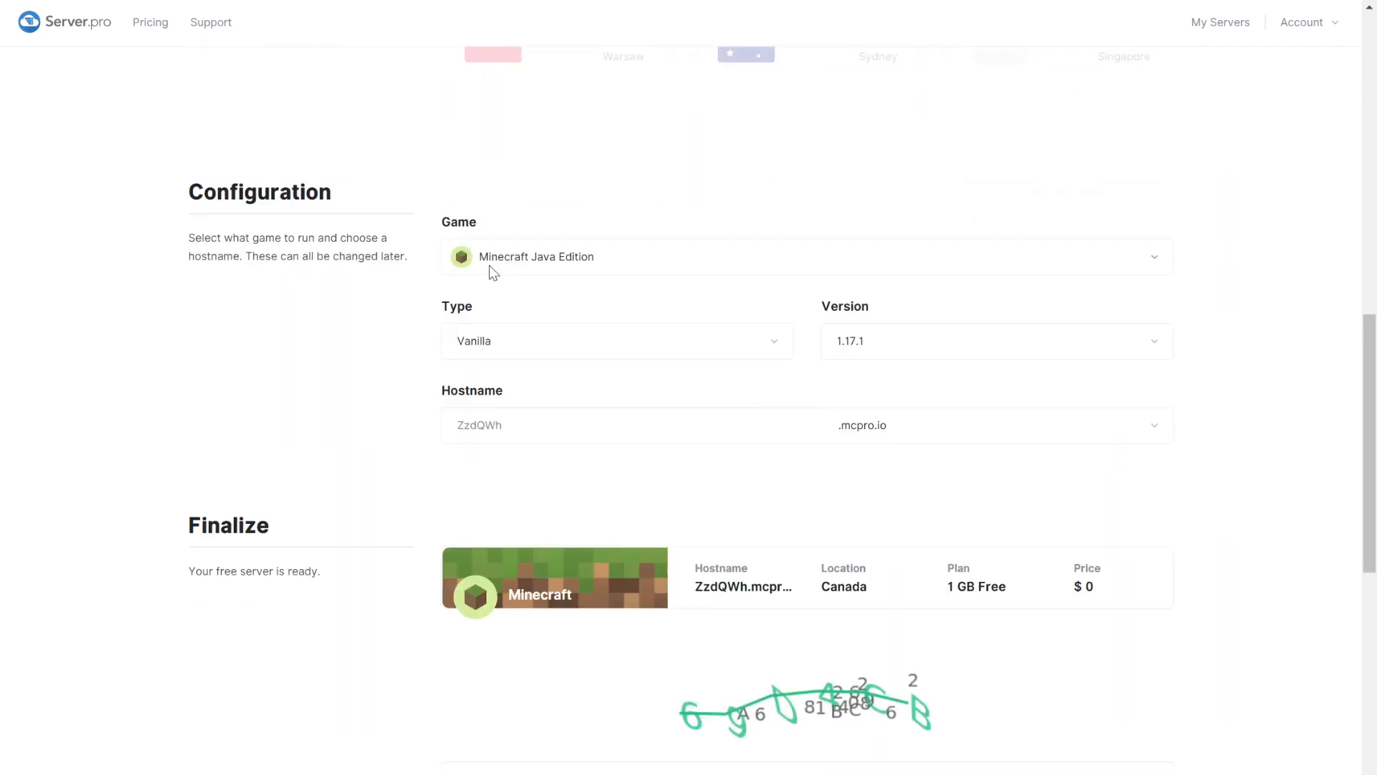
# Enter the captcha verification code and create the free Minecraft server
pyautogui.click(471, 463)
pyautogui.scroll(-4, 523, 418)
pyautogui.click(520, 463)
pyautogui.write('69D')
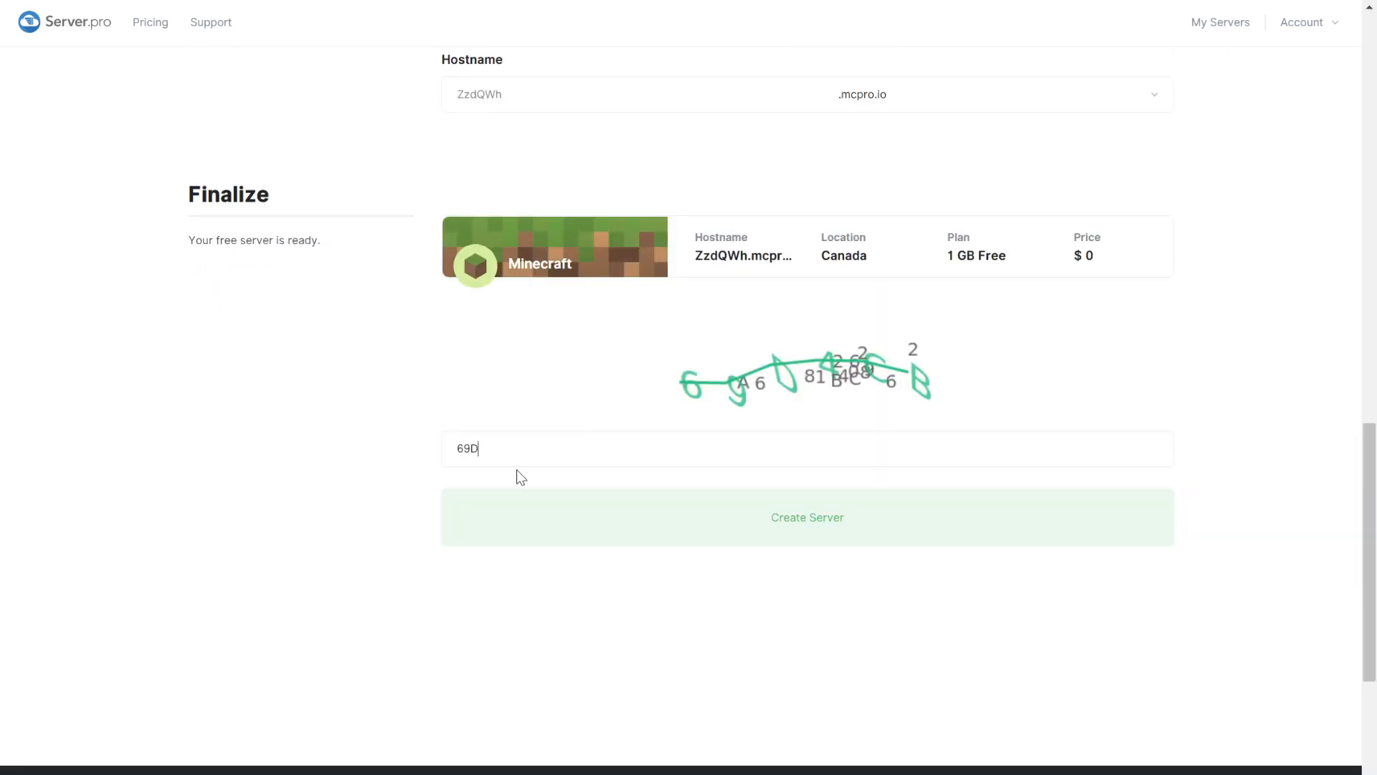
pyautogui.write('4CB')
pyautogui.click(668, 529)
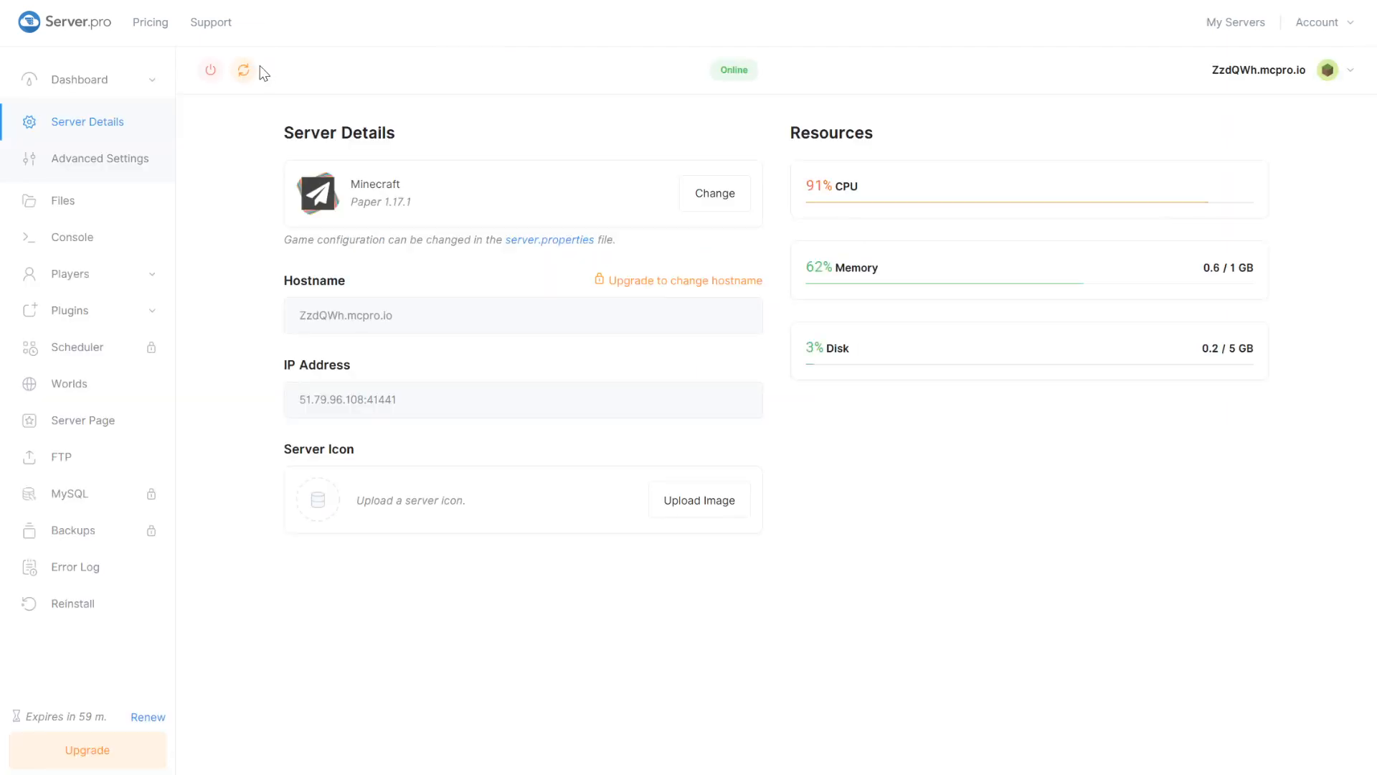
# Restart the server, search the Spigot plugins for "lifesteal", and install the latest version of LifeSteal SMP Plugin
pyautogui.click(251, 71)
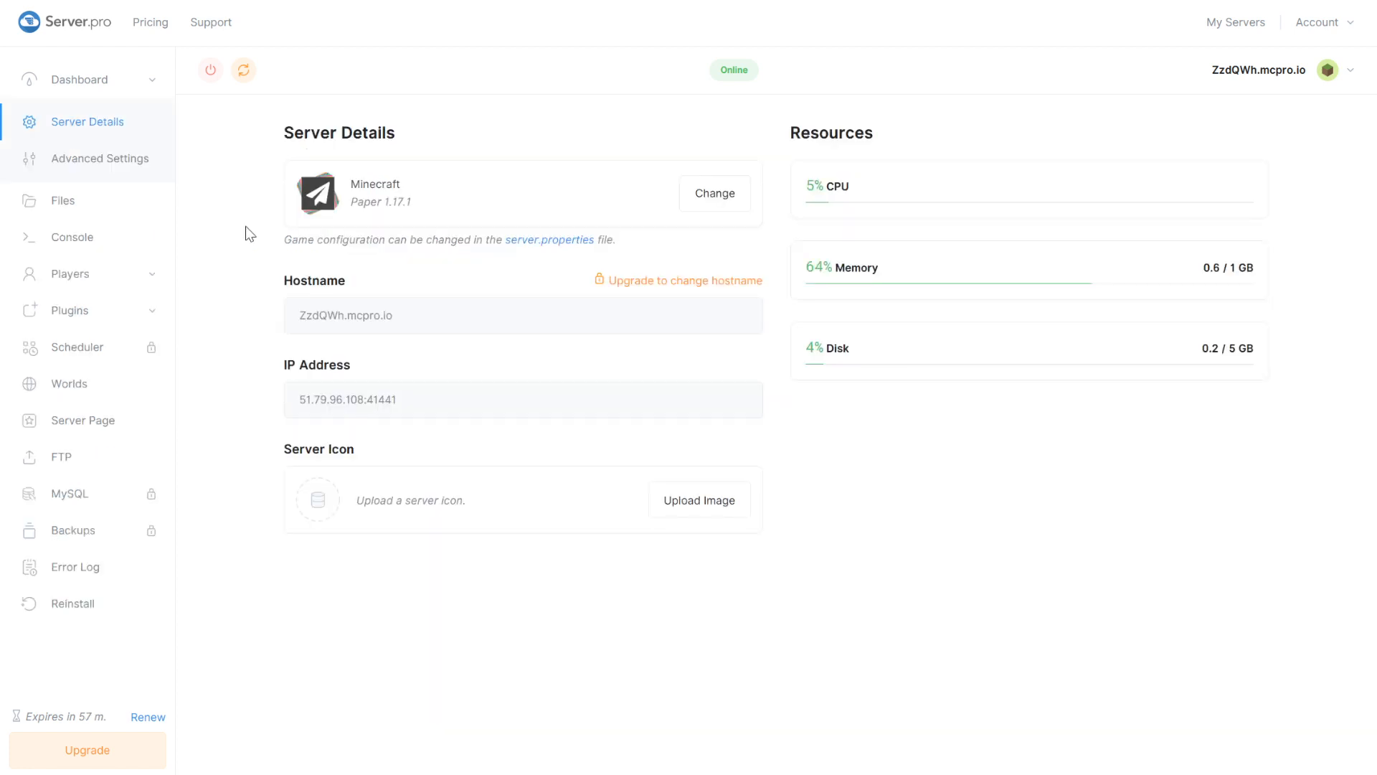
pyautogui.click(75, 311)
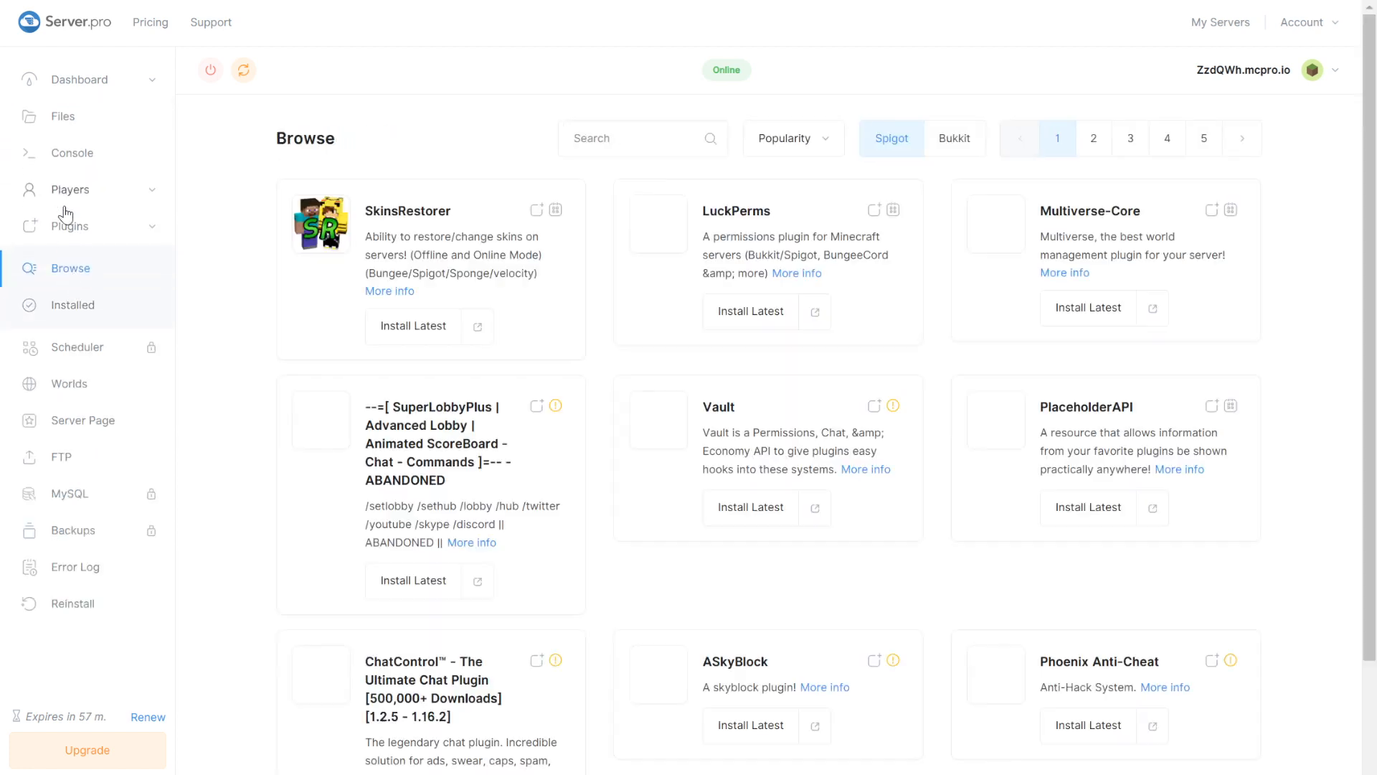
pyautogui.click(609, 138)
pyautogui.write('lifesteal')
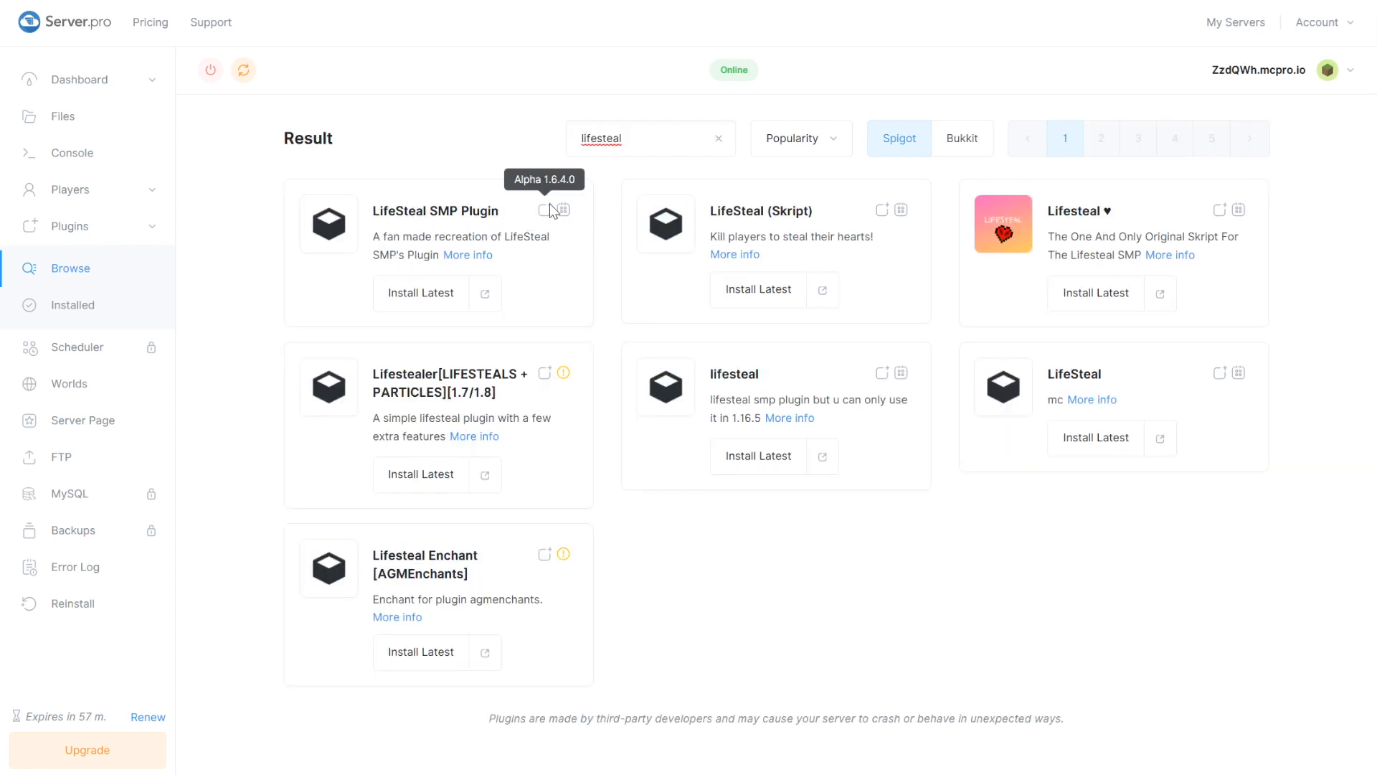
pyautogui.click(409, 299)
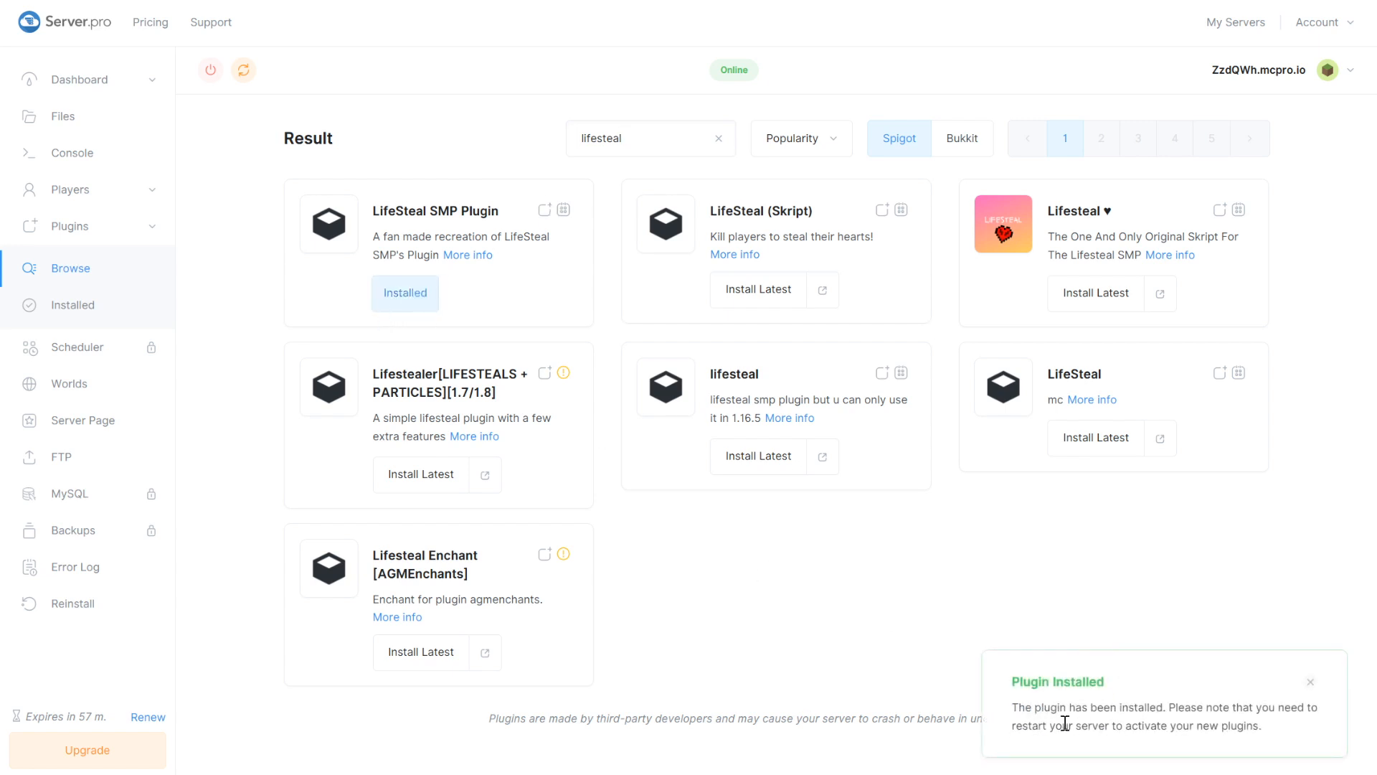
# Restart the server to activate the plugin and open the plugins folder among the server files
pyautogui.click(244, 70)
pyautogui.click(70, 124)
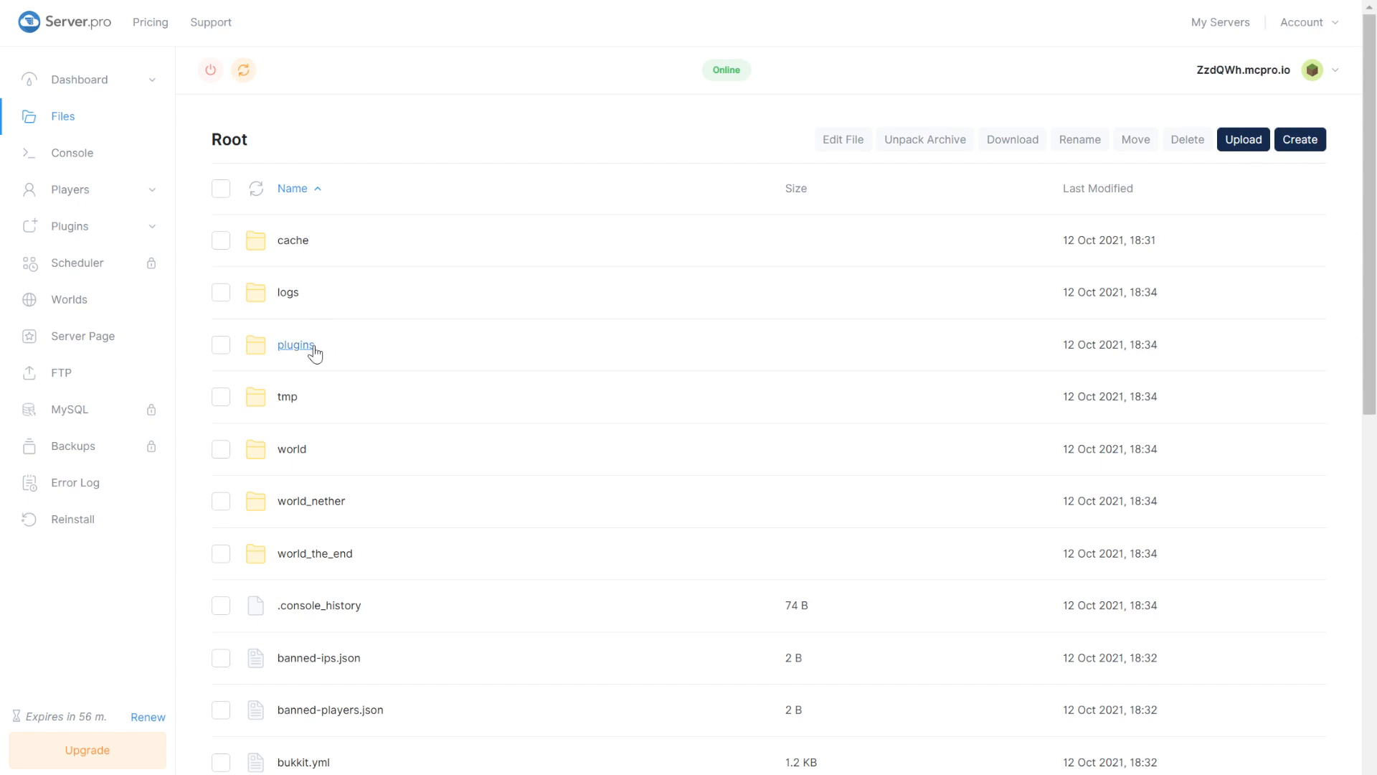
pyautogui.click(314, 352)
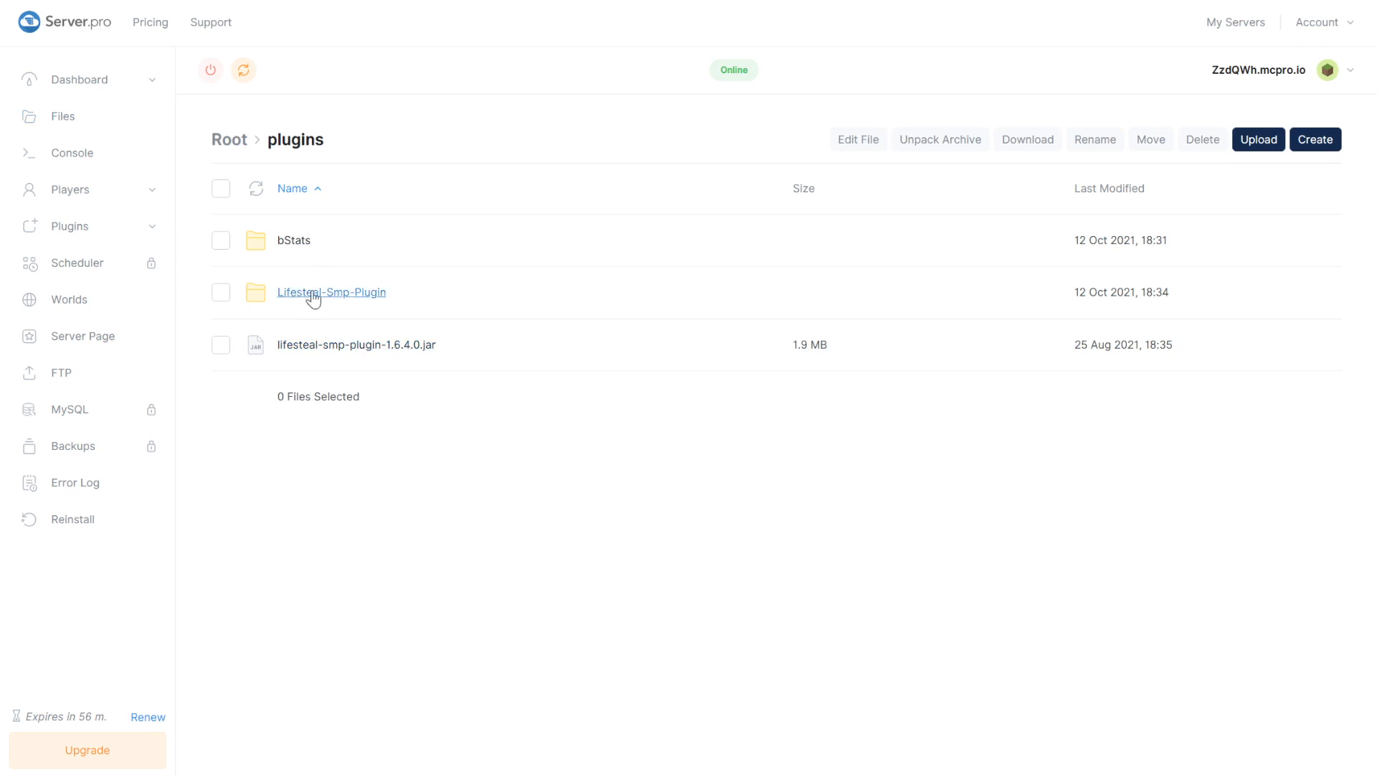
# Open config.yml in the Lifesteal-Smp-Plugin folder and examine its elimination, ban and health settings
pyautogui.click(323, 345)
pyautogui.click(319, 297)
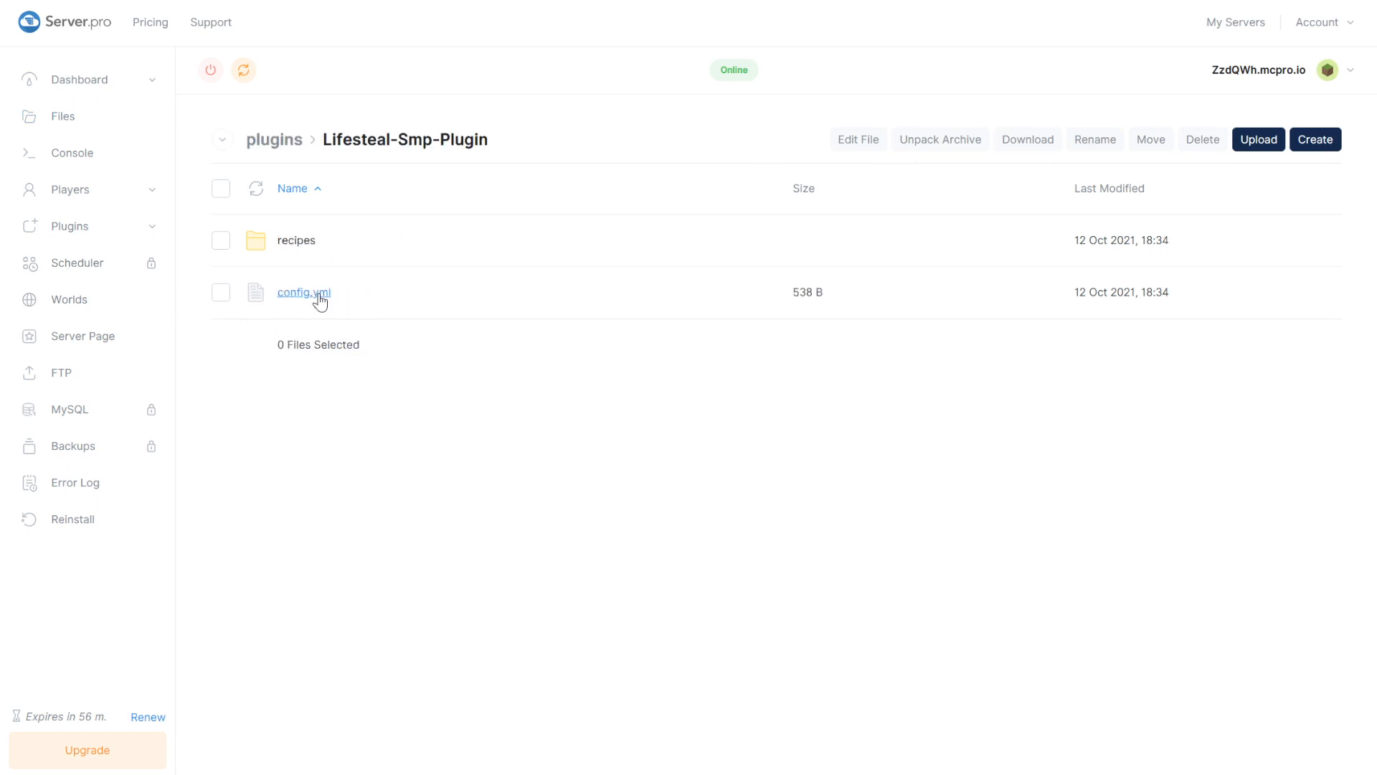
pyautogui.click(319, 297)
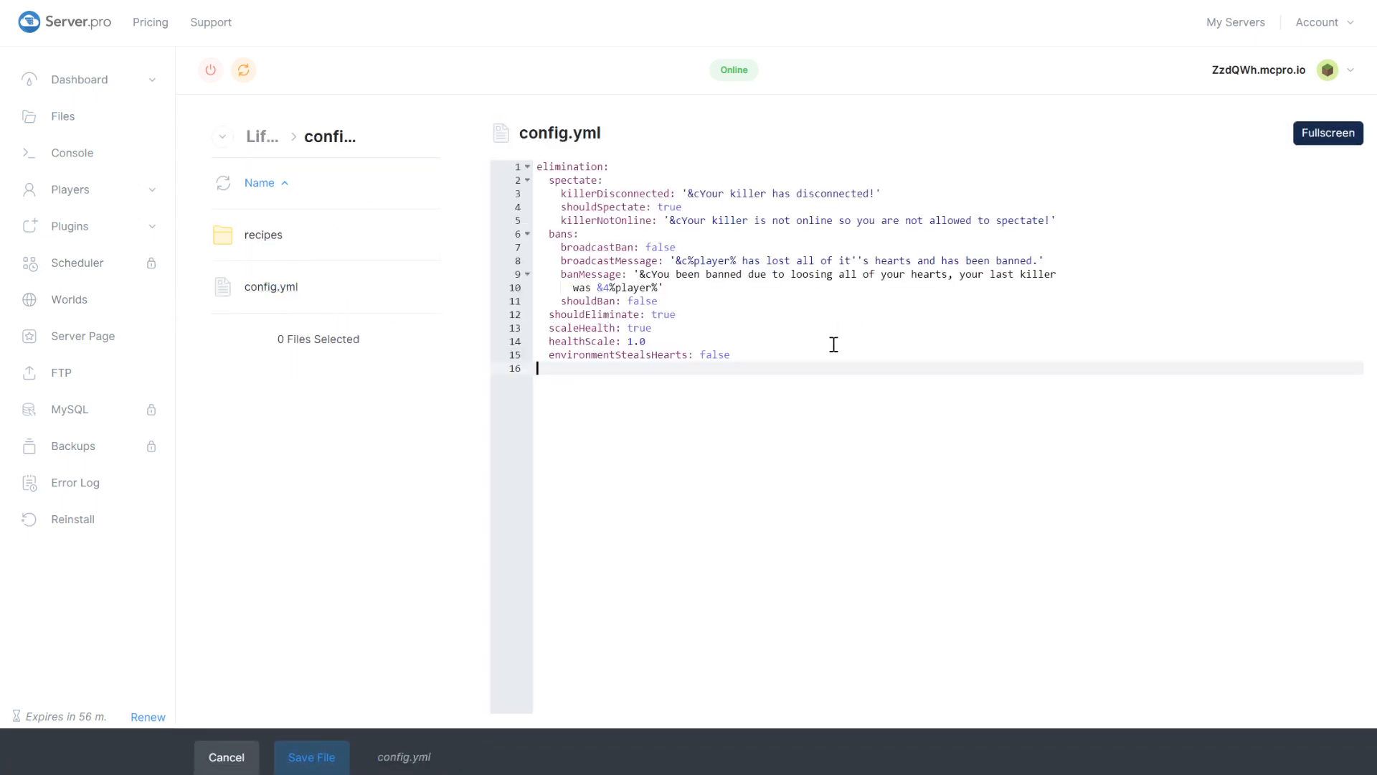
pyautogui.moveTo(802, 383); pyautogui.dragTo(649, 221)
pyautogui.click(715, 305)
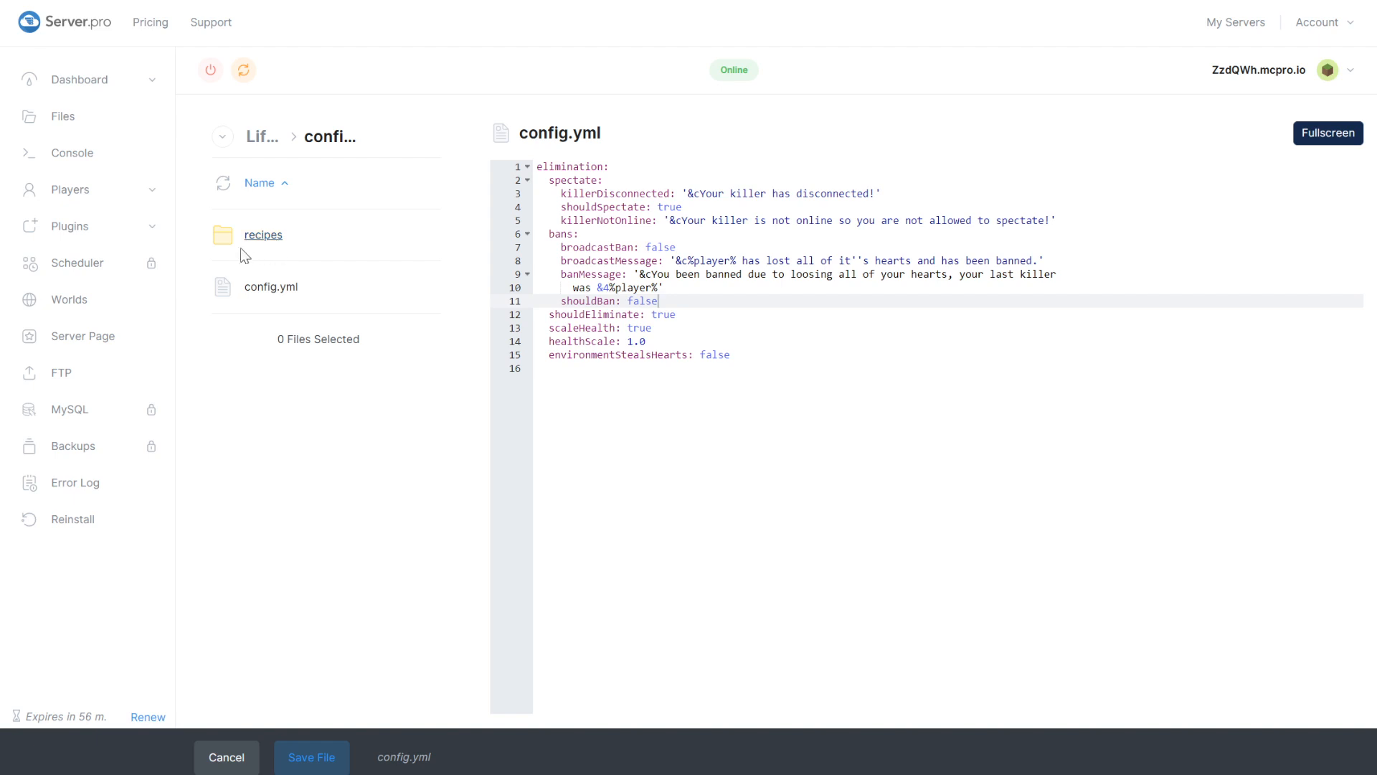
# Open heartRecipe.json in the recipes folder, examine the crafting pattern and its items, and save the file
pyautogui.click(260, 237)
pyautogui.click(324, 239)
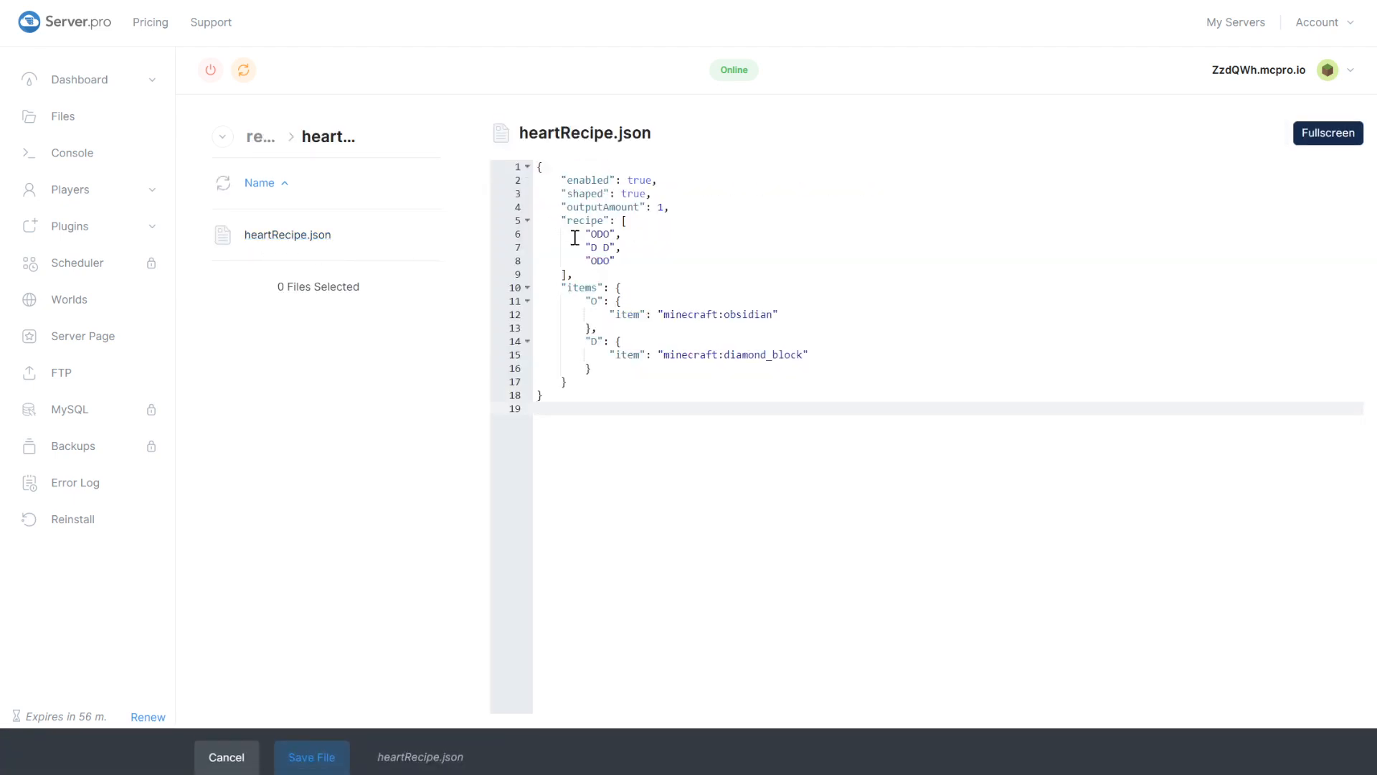
pyautogui.moveTo(836, 356); pyautogui.dragTo(590, 258)
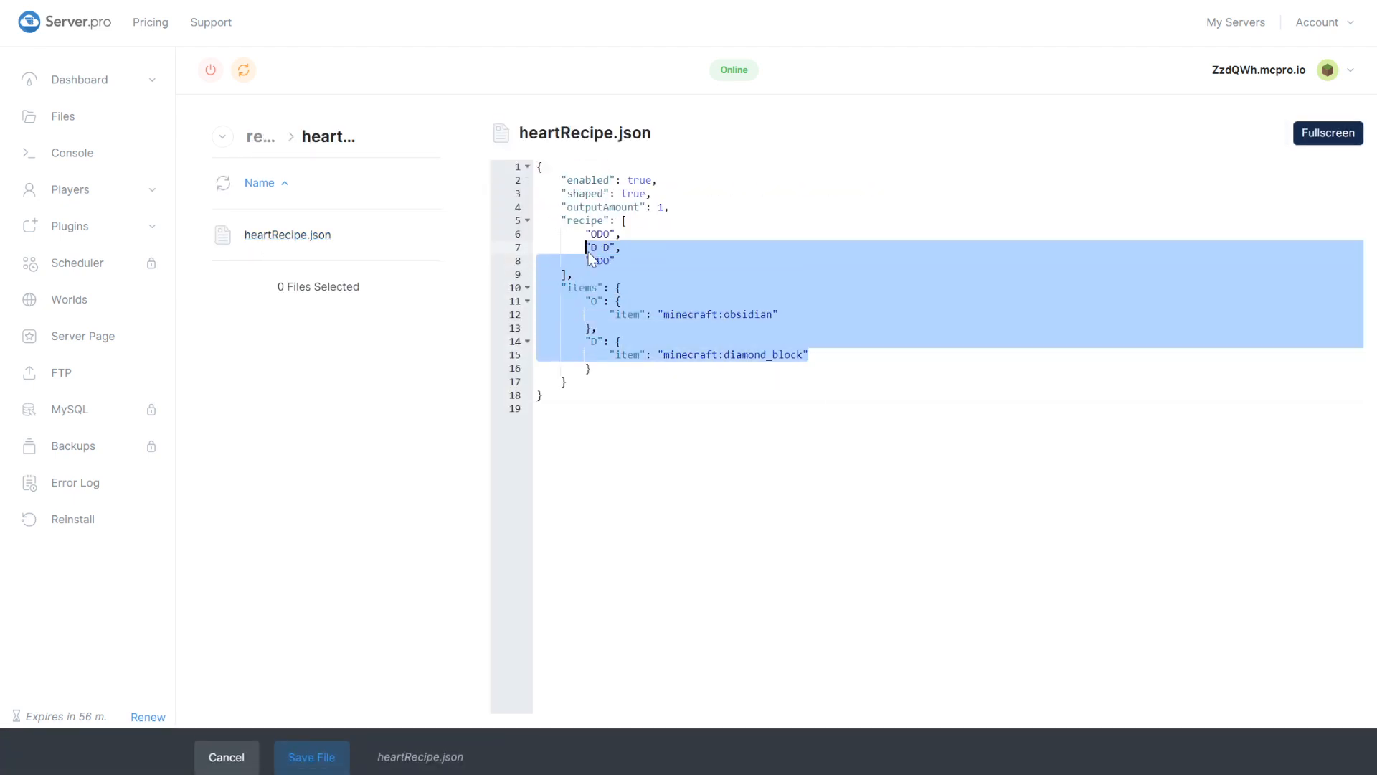
pyautogui.click(635, 316)
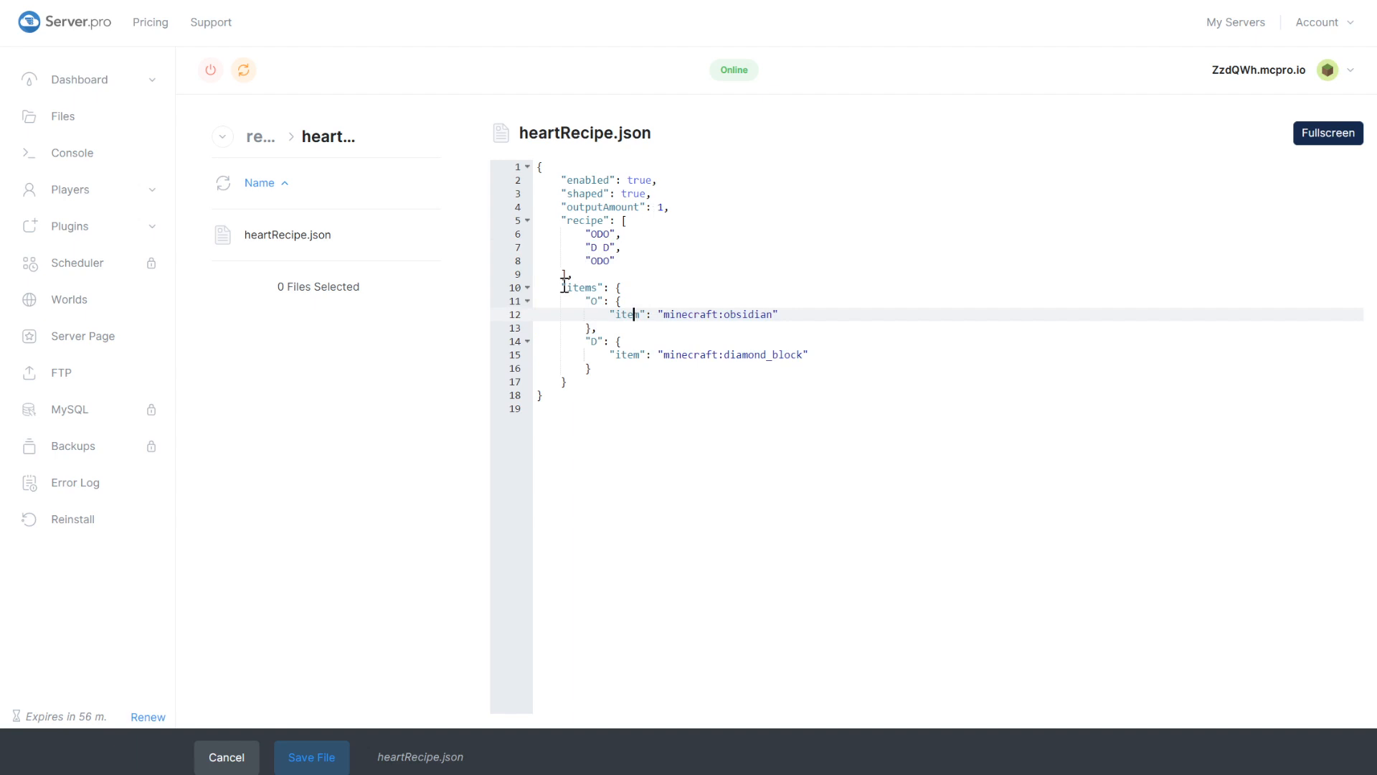
pyautogui.click(308, 755)
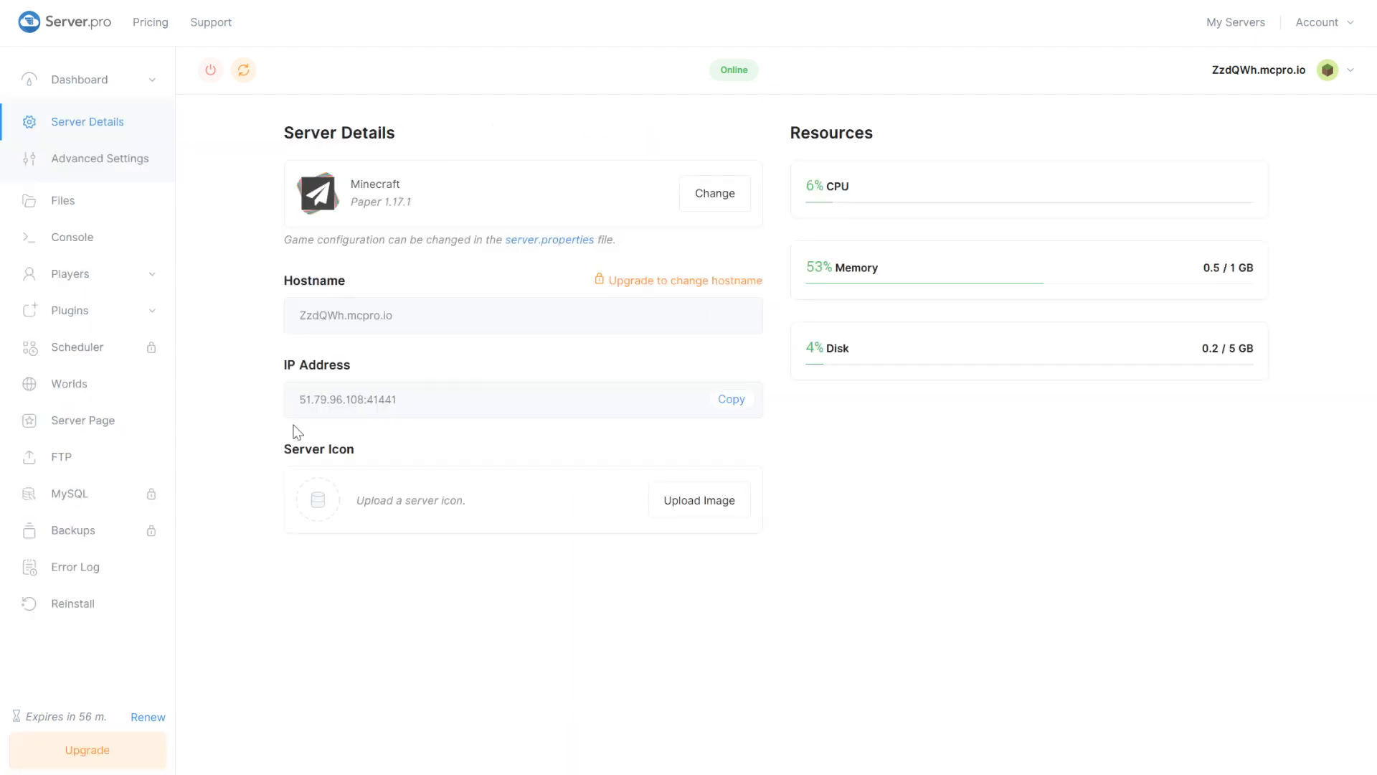
# Copy the server's IP address from the server details and grant the player's username operator status with the op console command
pyautogui.click(729, 400)
pyautogui.click(84, 239)
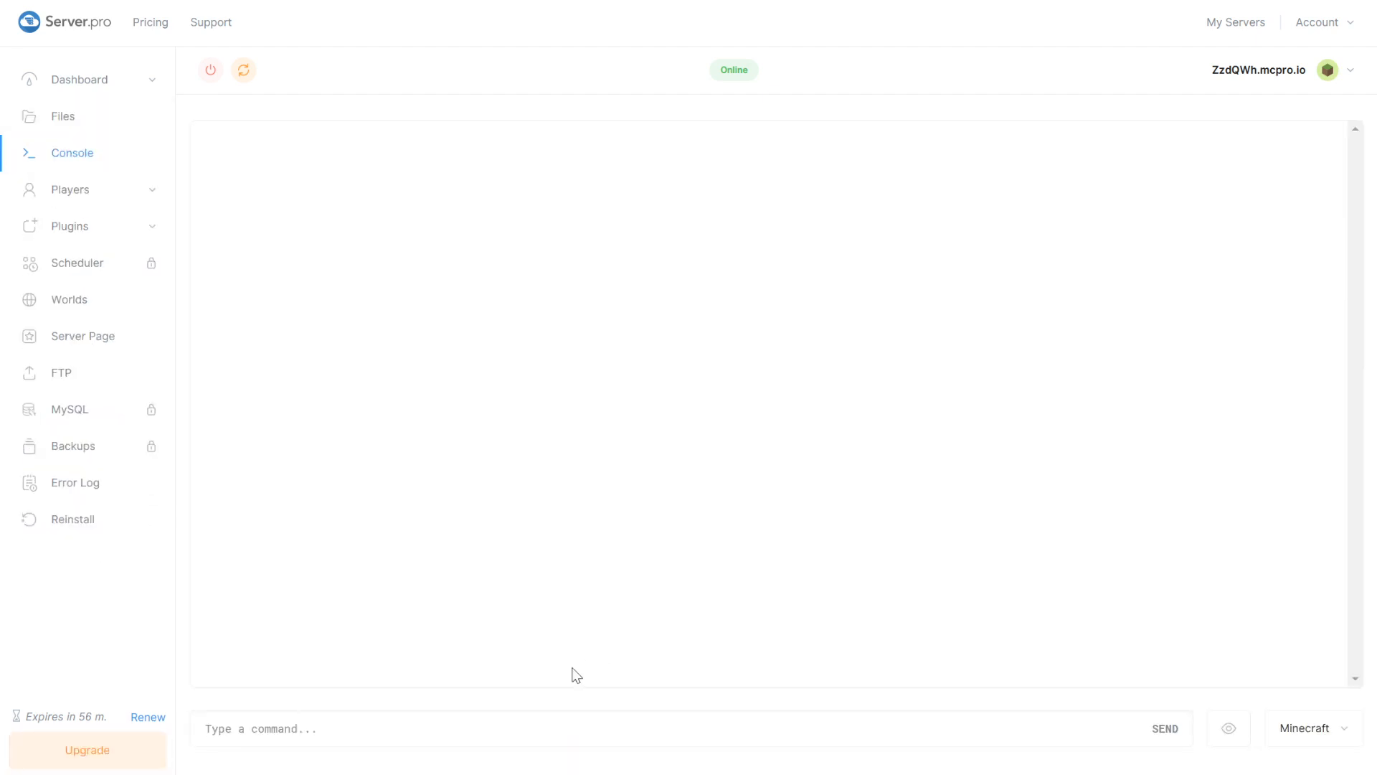
pyautogui.click(402, 731)
pyautogui.write('op daka')
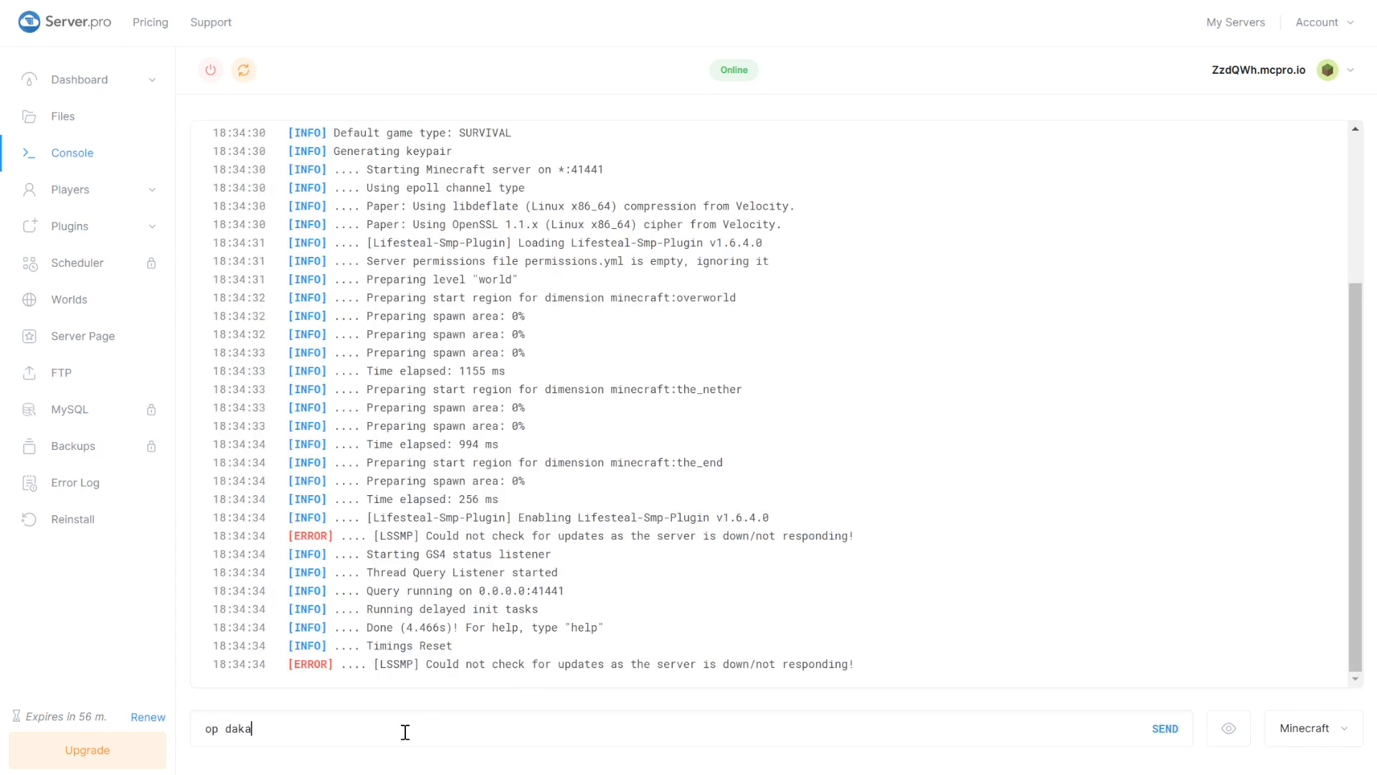
pyautogui.write('tz')
pyautogui.press('Return')
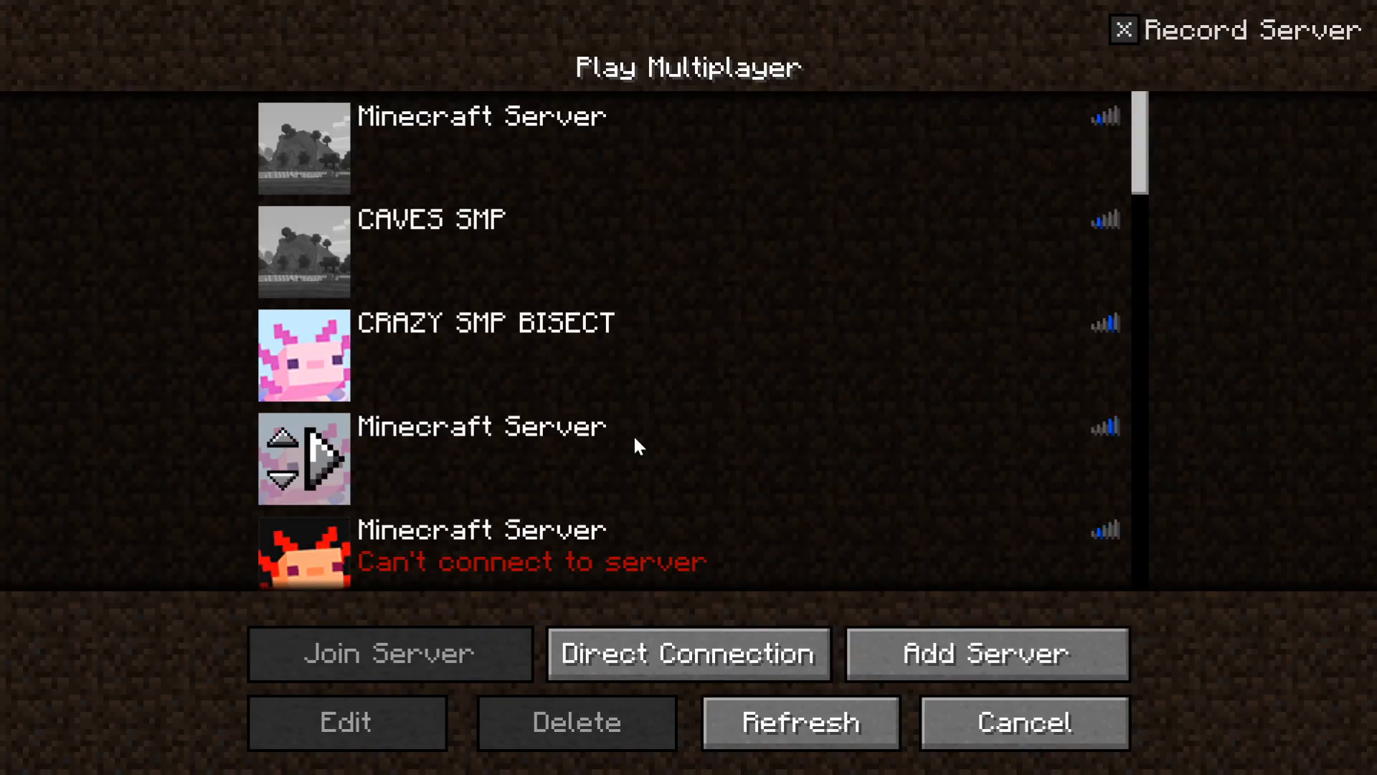
# Switch to Minecraft, add a multiplayer server with the address 51.79.96.108:41441, and join it from the server list
pyautogui.click(932, 671)
pyautogui.click(534, 330)
pyautogui.hotkey('ctrl', 'v')
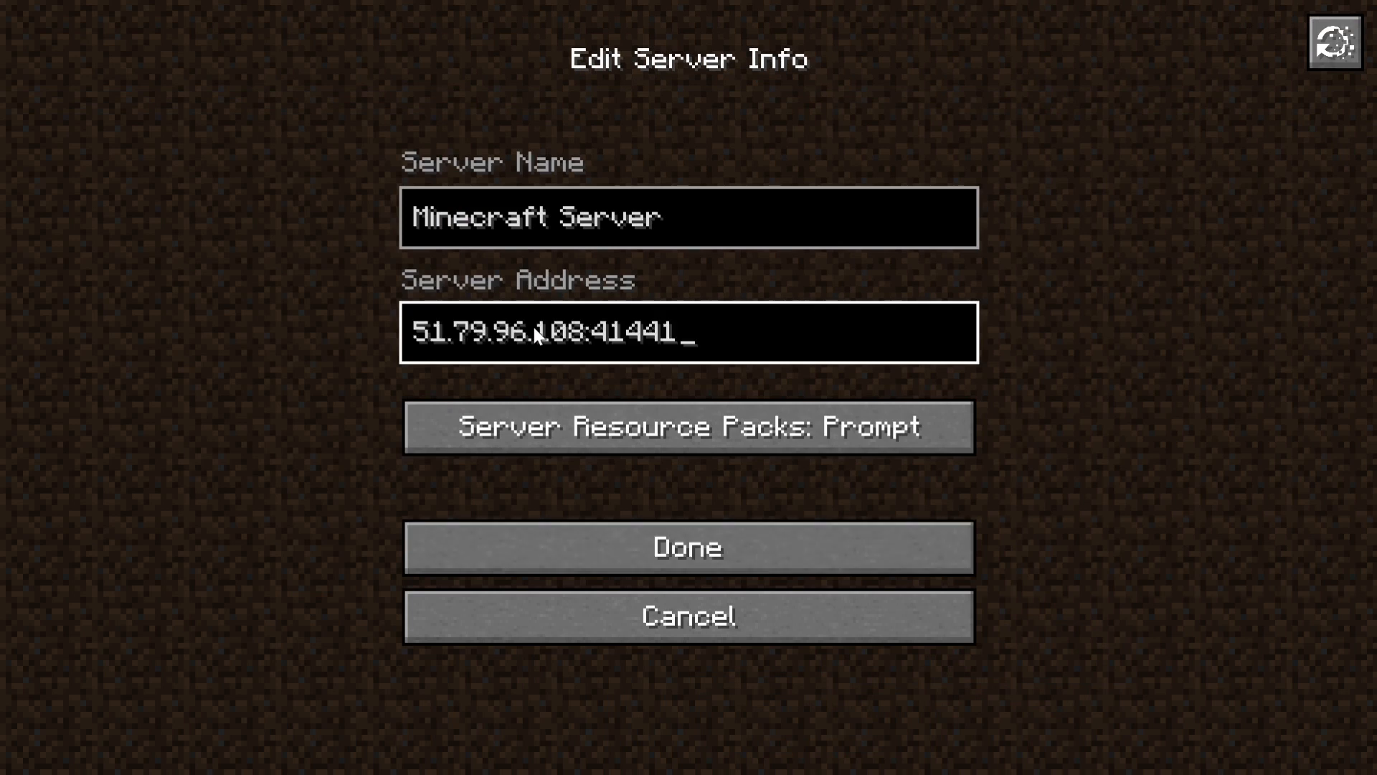
pyautogui.click(601, 545)
pyautogui.scroll(-15, 574, 538)
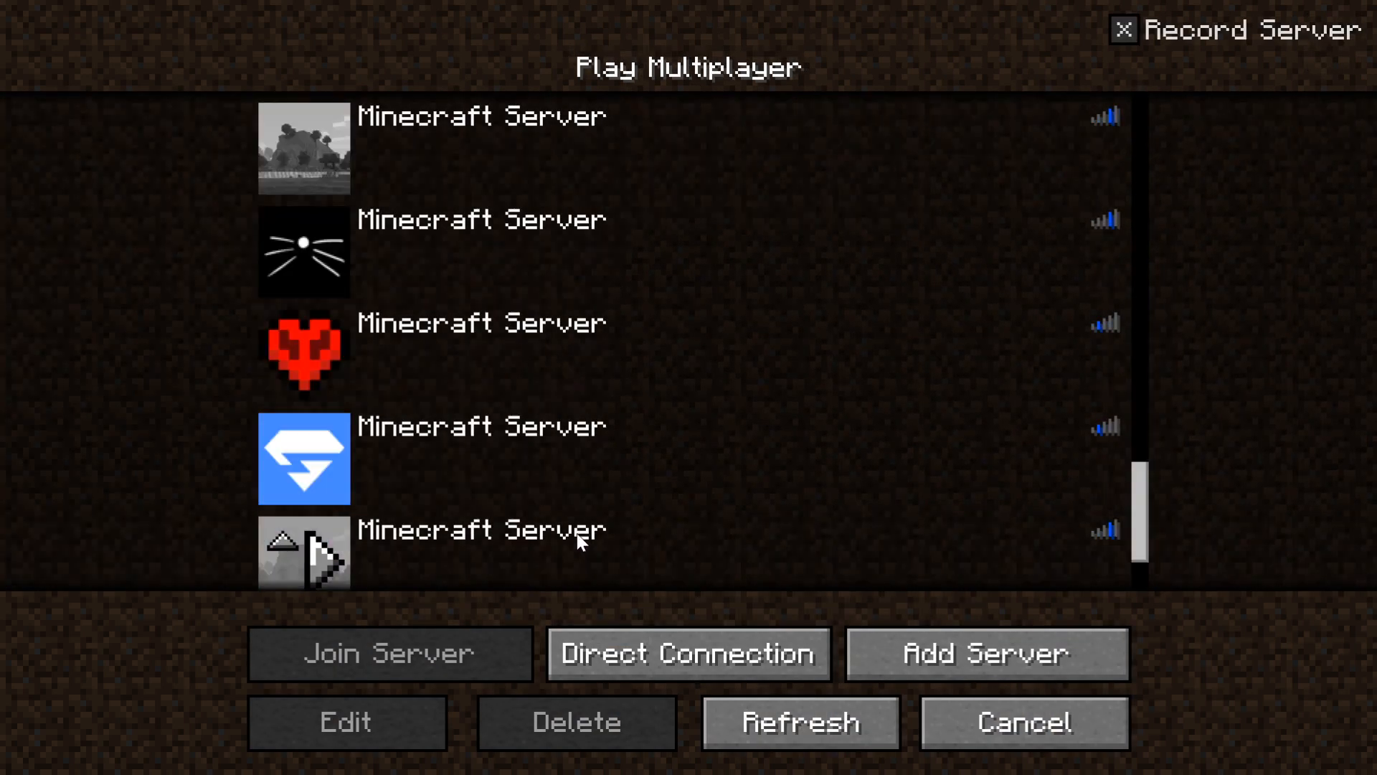
pyautogui.doubleClick(543, 438)
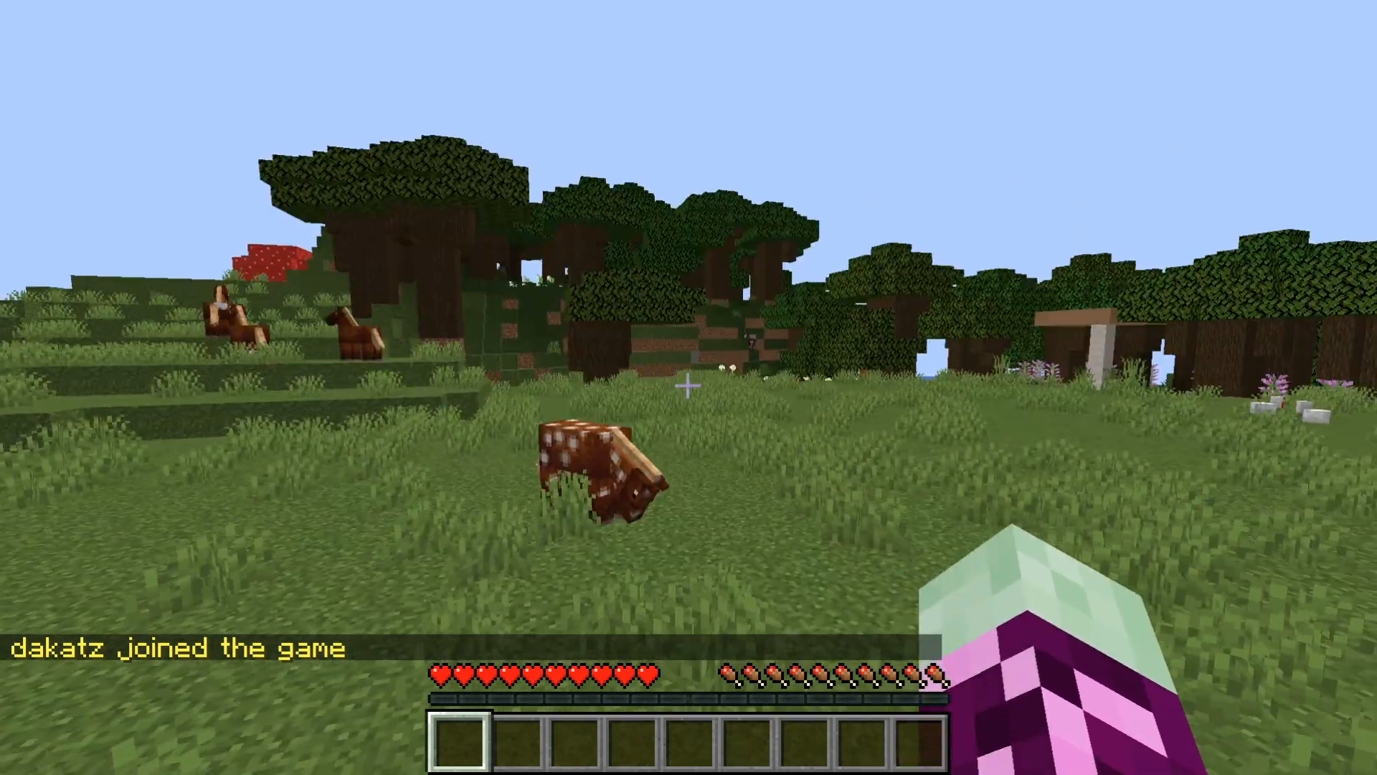
# List the server's available commands with help and switch the camera to the front-facing third-person view
pyautogui.press('/')
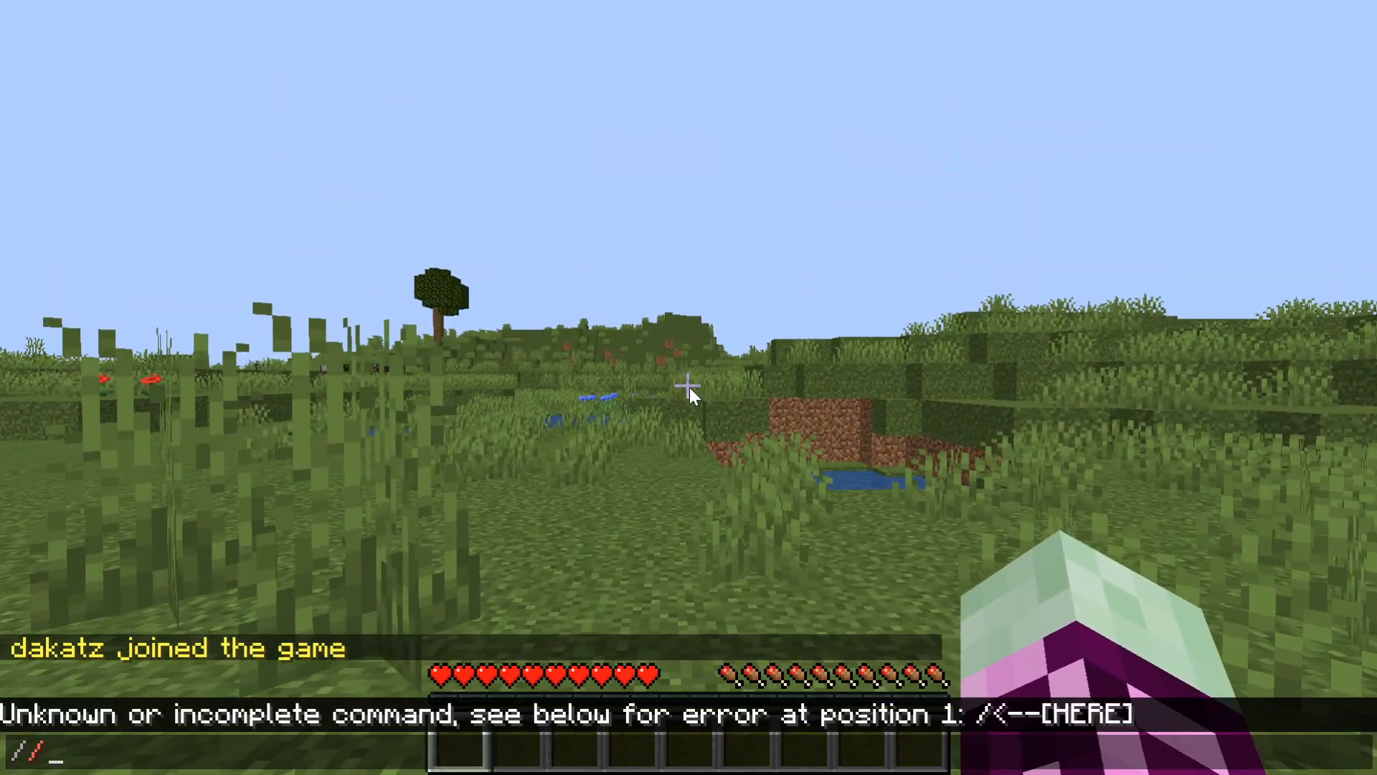
pyautogui.write('help')
pyautogui.press('Return')
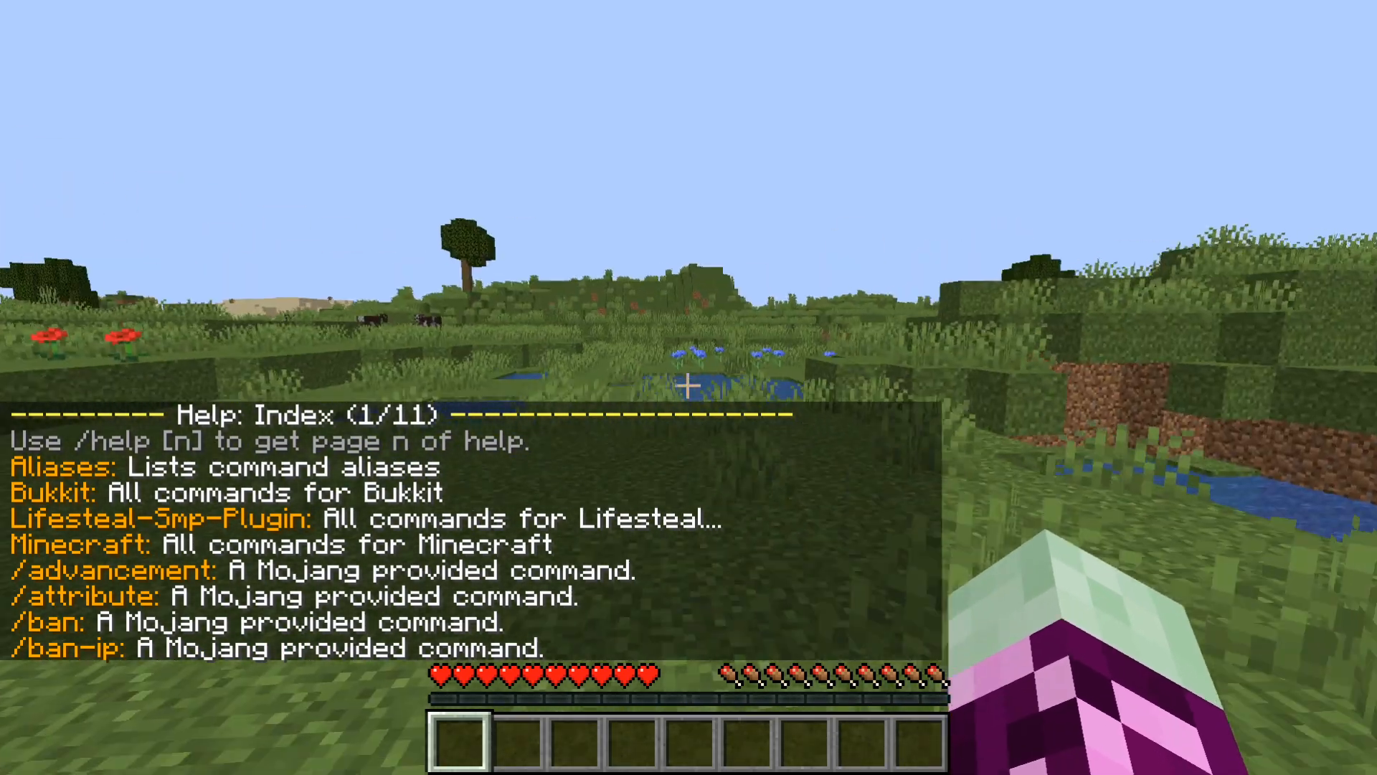
pyautogui.press('F5')
pyautogui.press('F5')
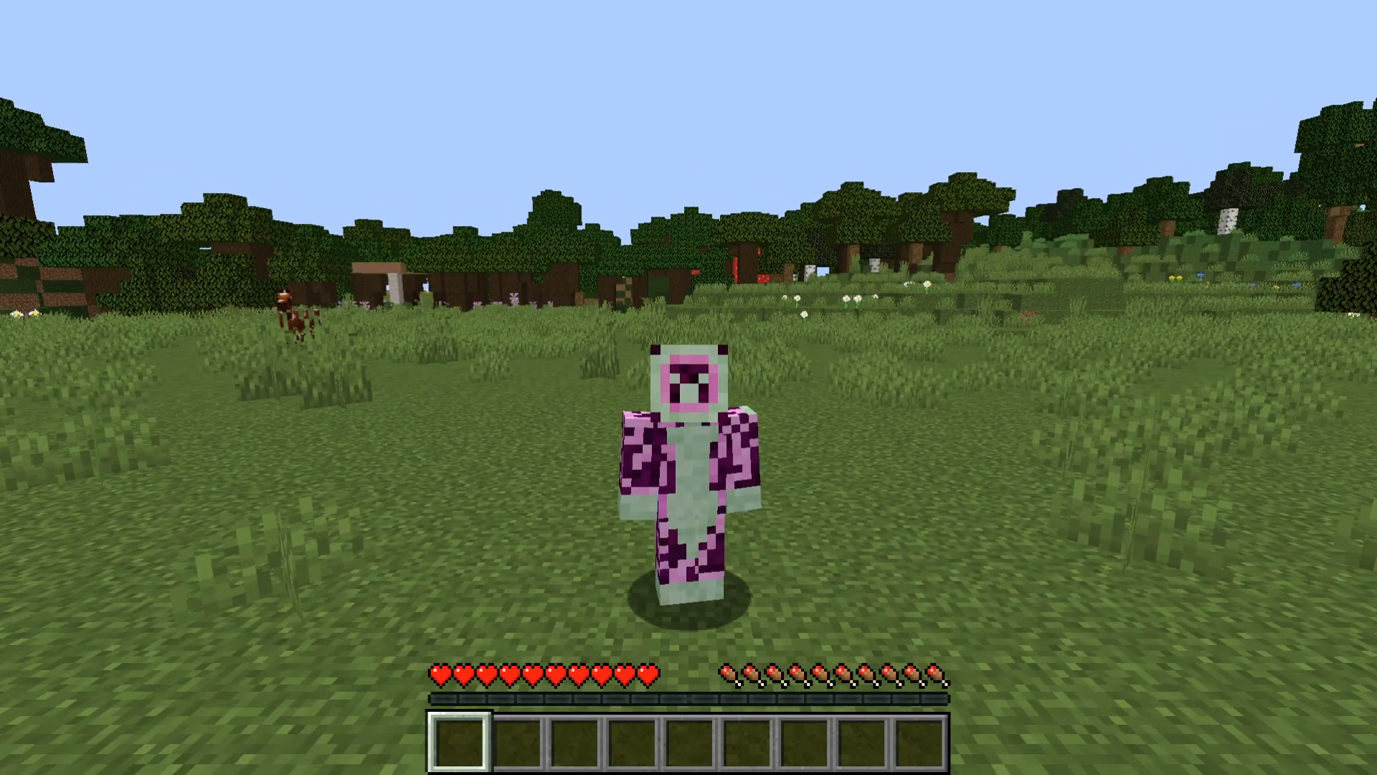